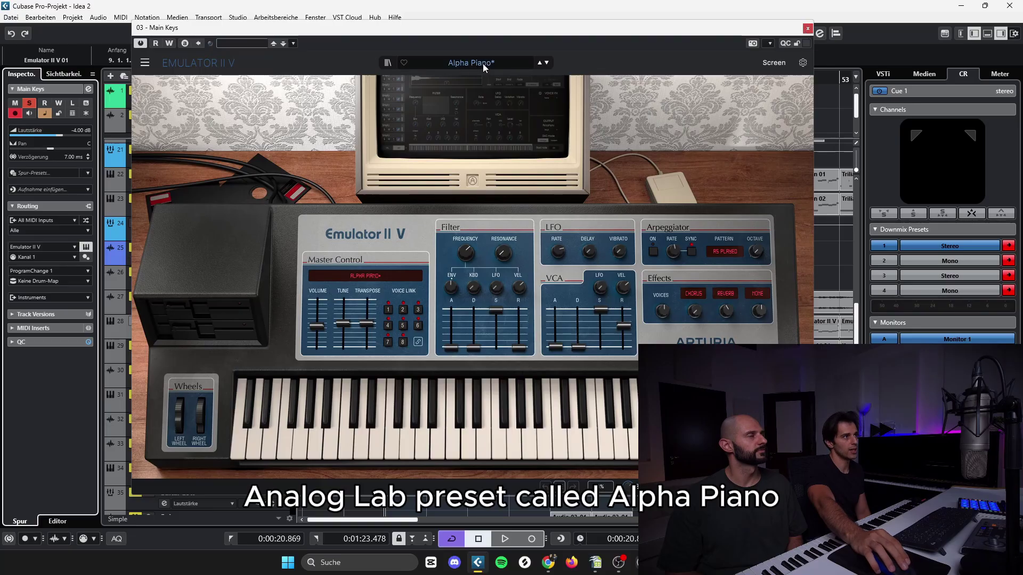
Step: Close the Emulator II V instrument, review the Pro-Q 3 insert on the Main Keys channel, and close its windows
key("ctrl+w")
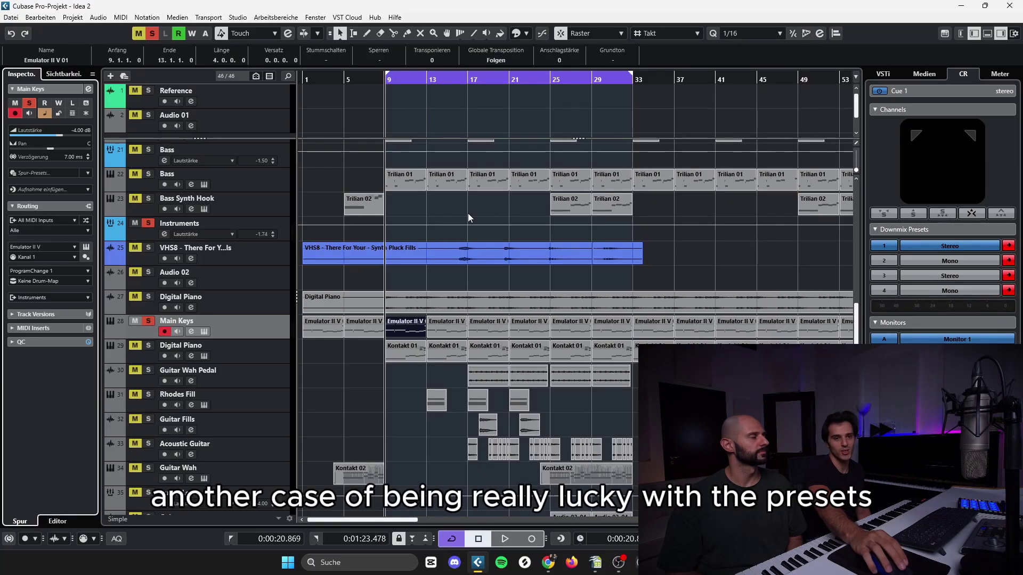
left_click(88, 89)
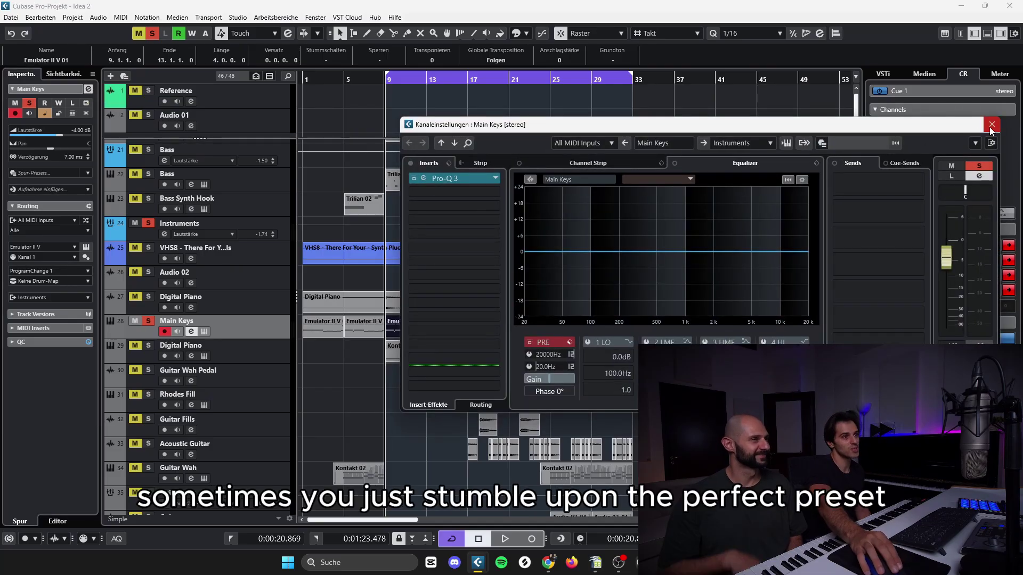
left_click(459, 180)
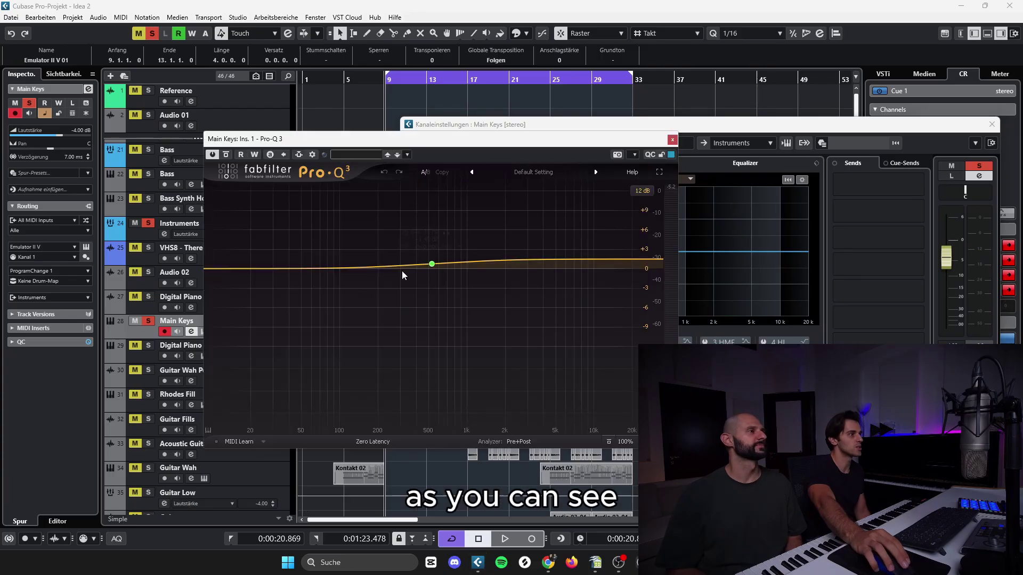
left_click(673, 140)
left_click(871, 130)
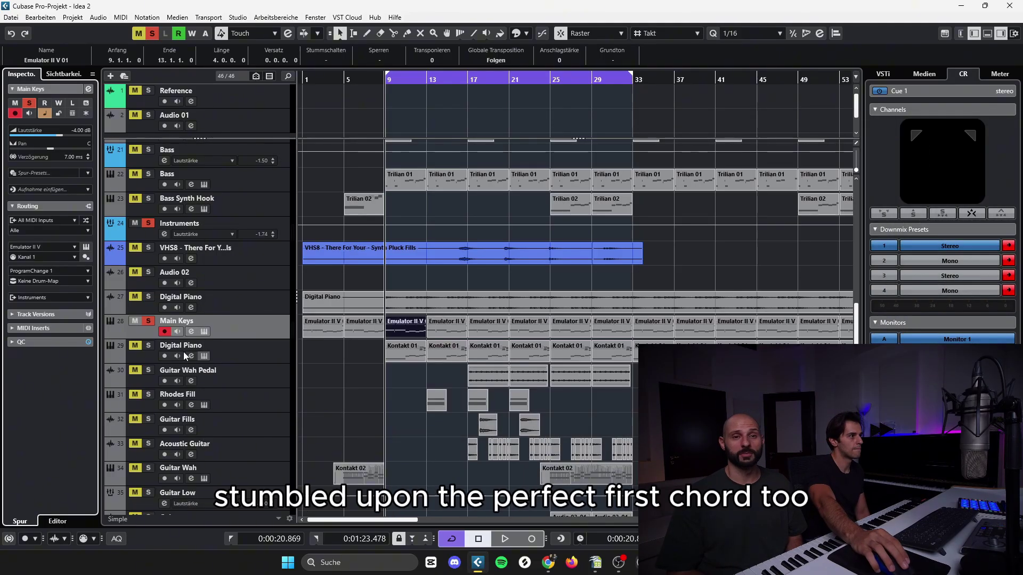
Step: Unsolo the Main Keys track and solo the Digital Piano audio track above it
left_click(147, 322)
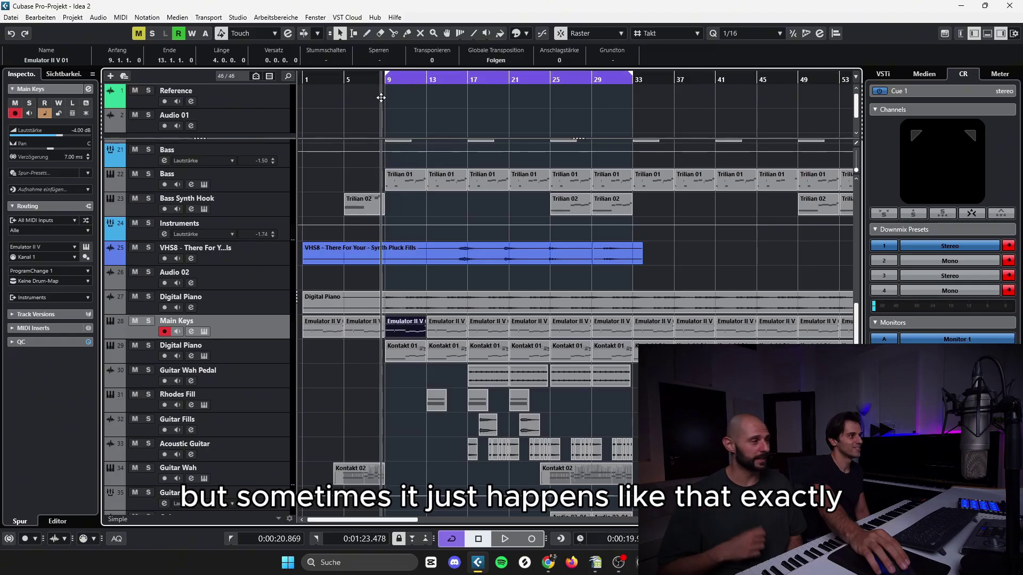
key("h")
key("h")
key("g")
left_click(151, 296)
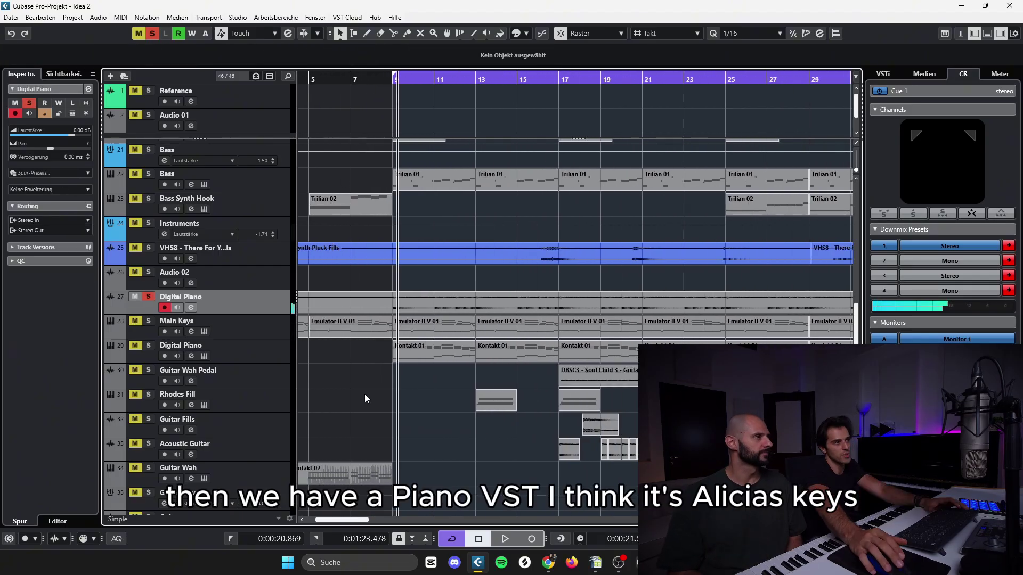
Step: Select the Emulator II V part at bar 9 and play the soloed Digital Piano audio from there
key("h")
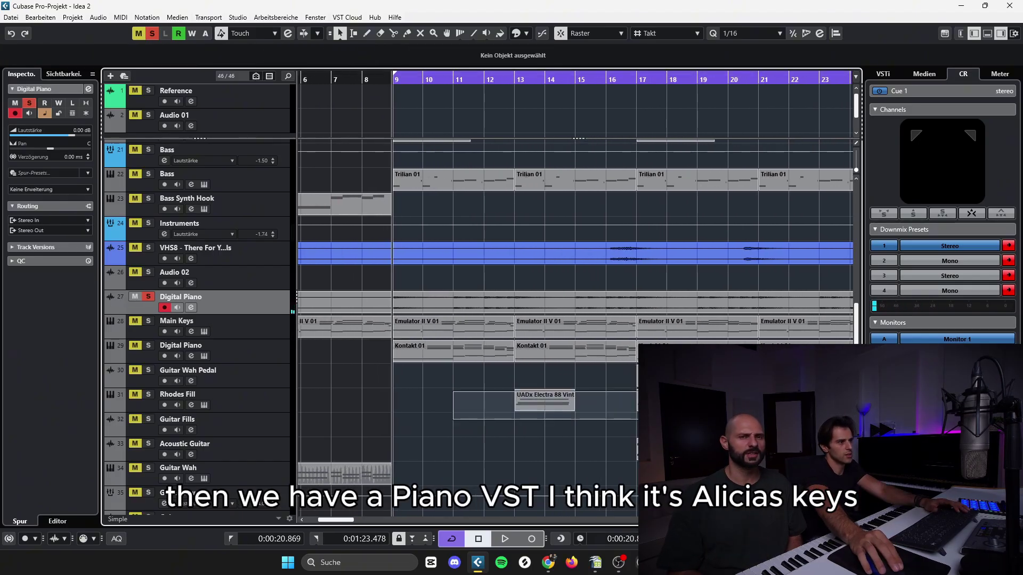
left_click(542, 407)
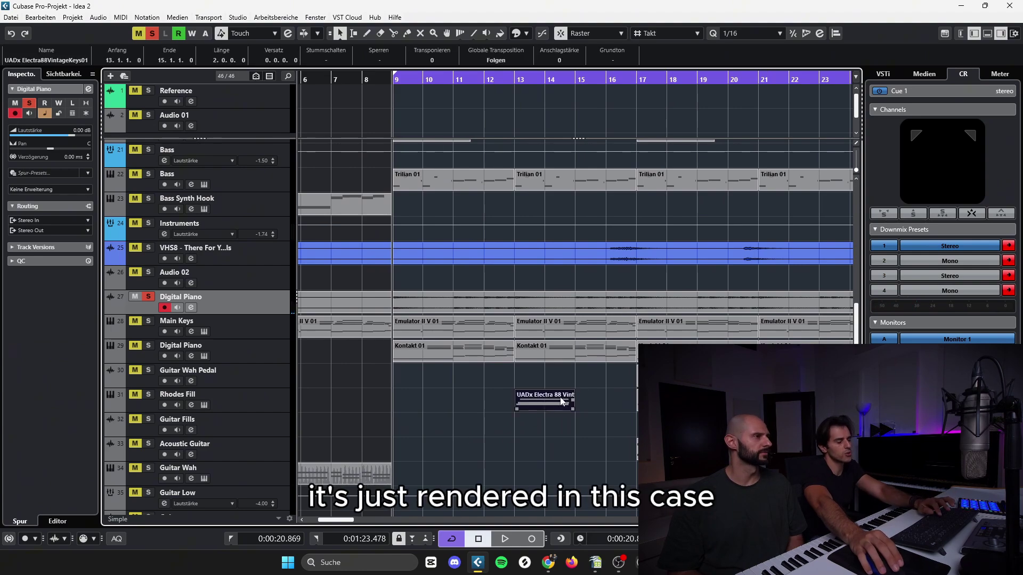
left_click(632, 357)
left_click(403, 359)
left_click(405, 331)
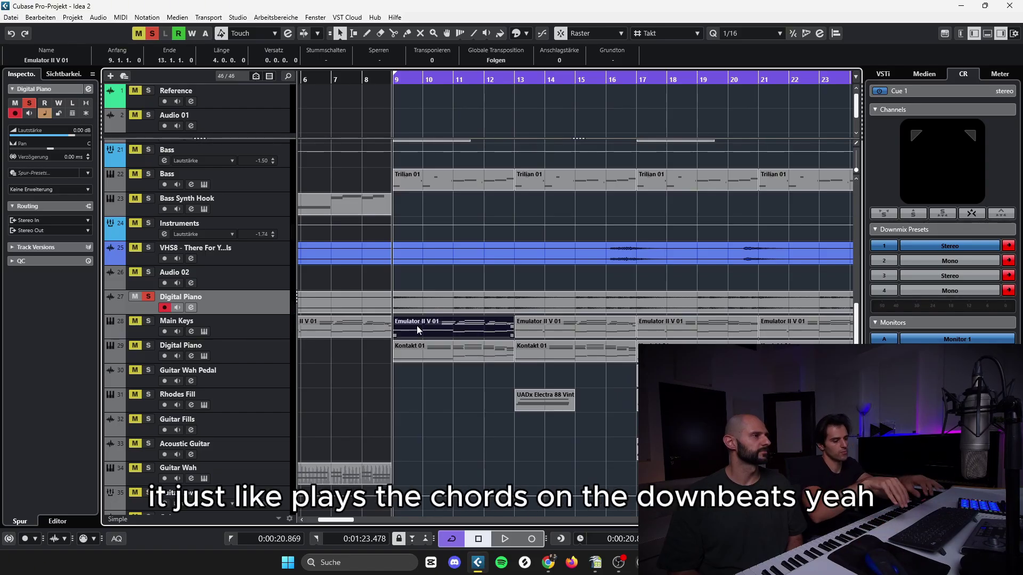
key("space")
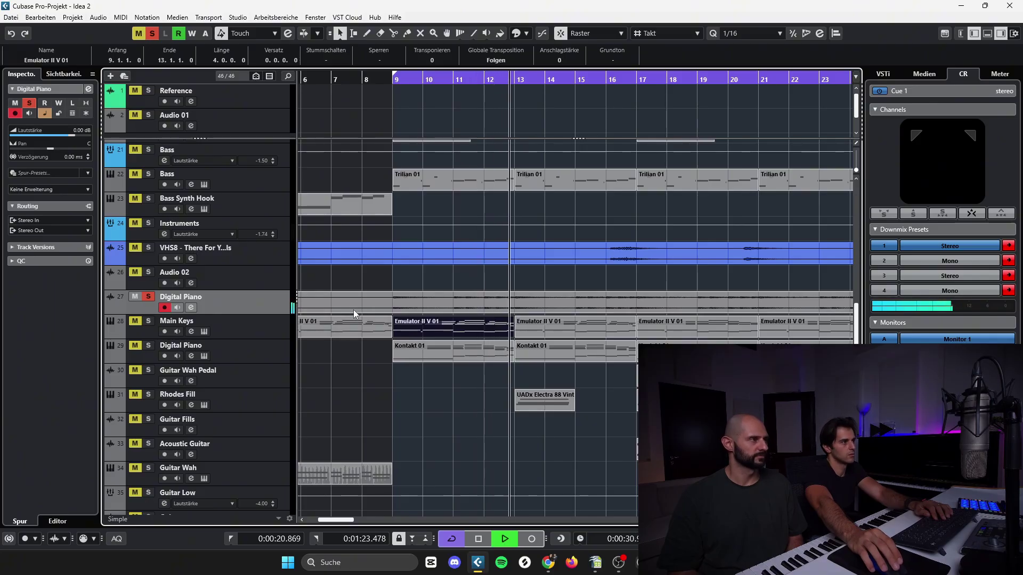
Step: Stop playback, solo the Rhodes Fill track, and audition its Electra 88 part from bar 13
scroll(353, 309, "down", 3)
left_click(512, 330)
key("space")
left_click(518, 326)
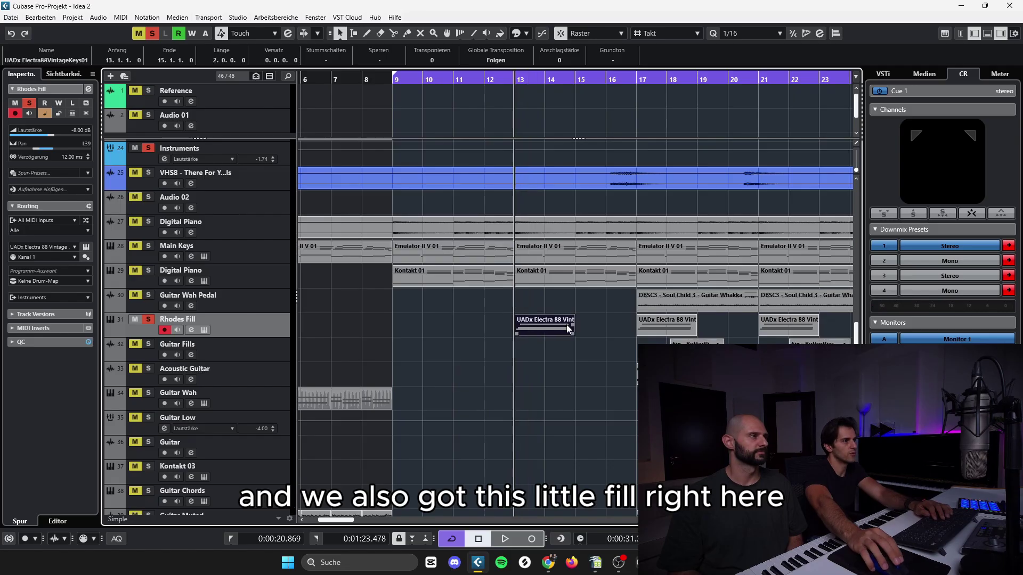
key("space")
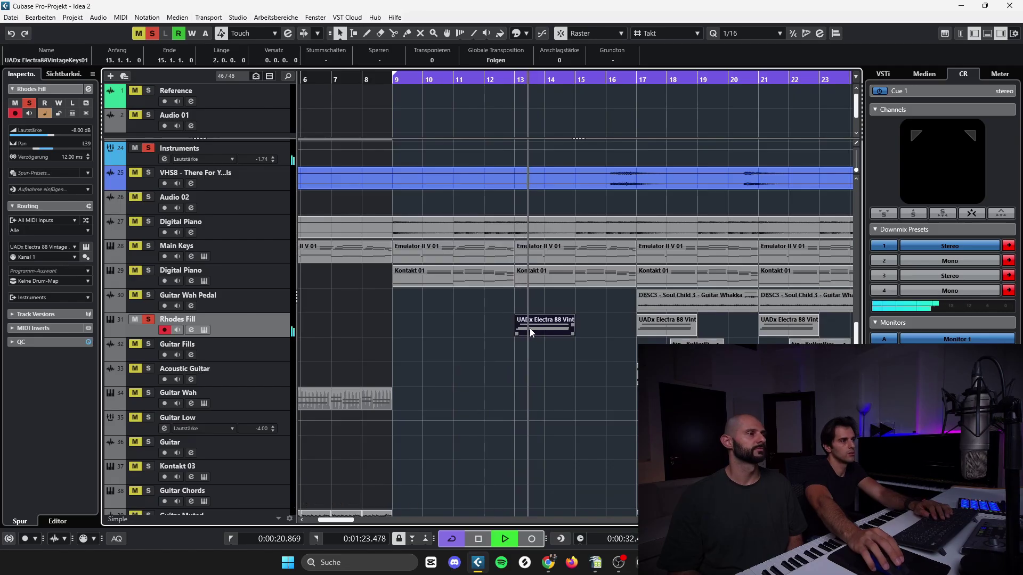
key("space")
Step: Solo both Digital Piano tracks and Main Keys alongside Rhodes Fill, and play them together from bar 13
left_click_drag(148, 221, 148, 270)
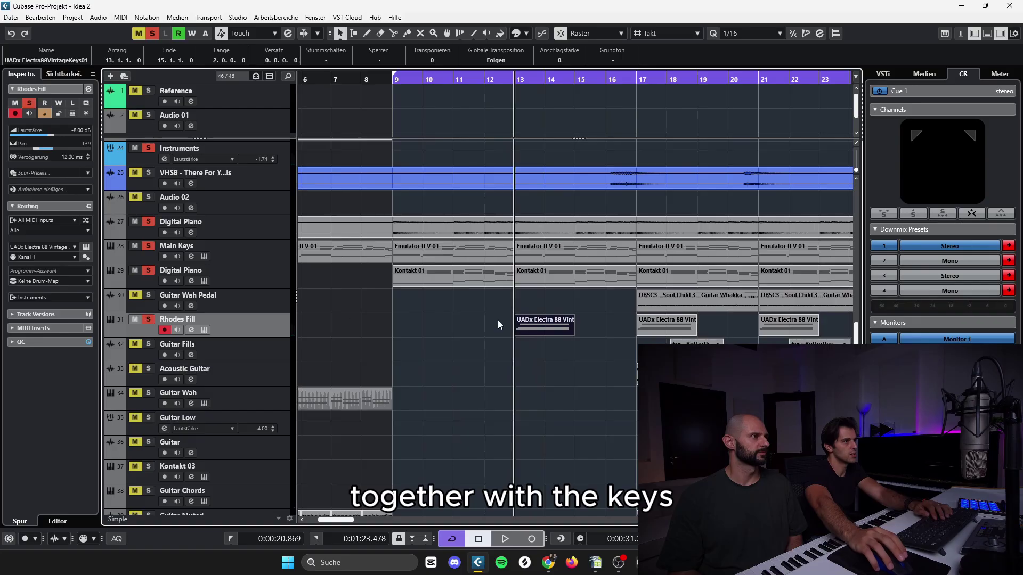
key("space")
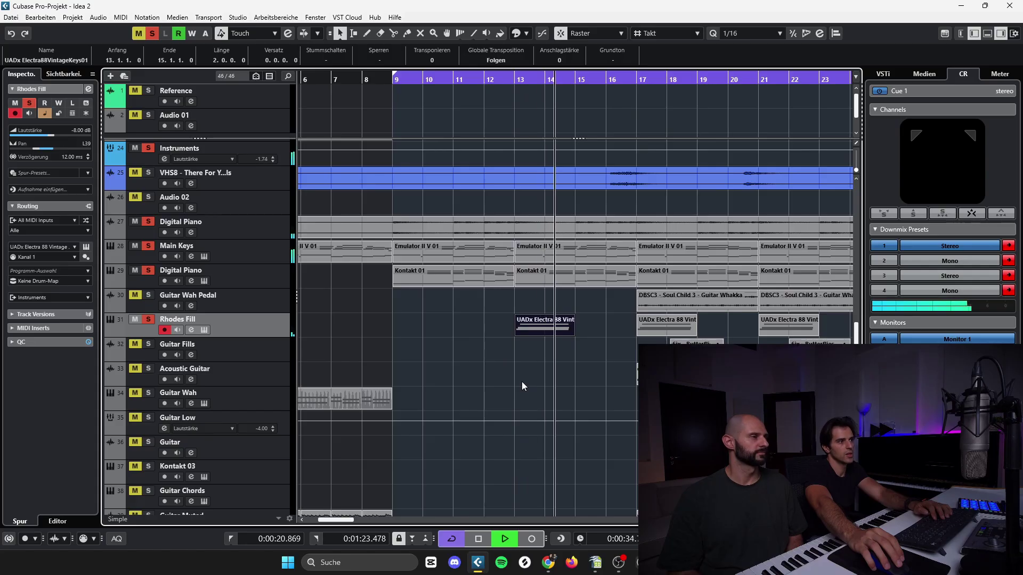
key("space")
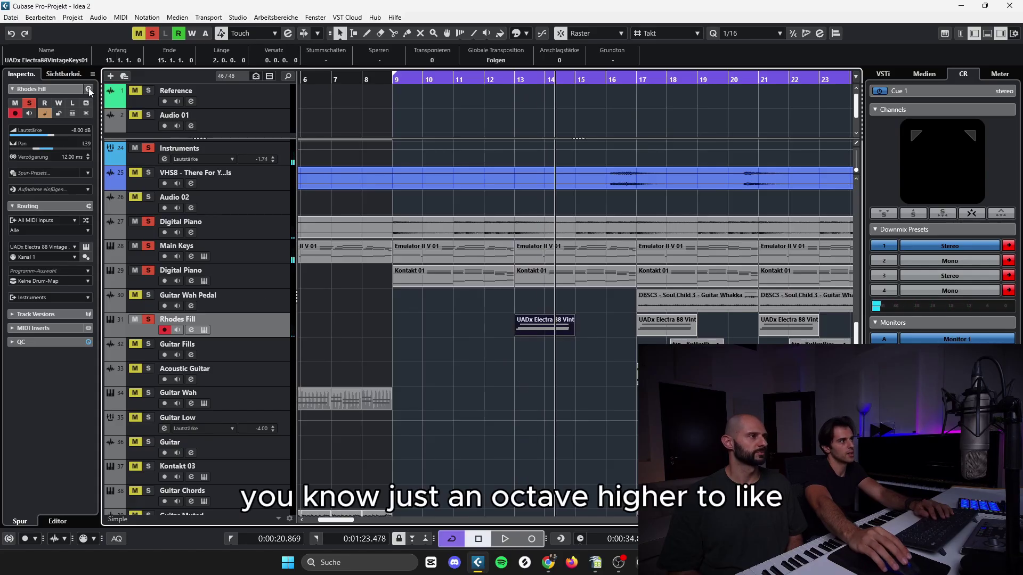
Step: Review the Rhodes Fill track's Electra 88 instrument and open the Ozone 5 Imager insert on its channel
left_click(88, 89)
left_click(88, 89)
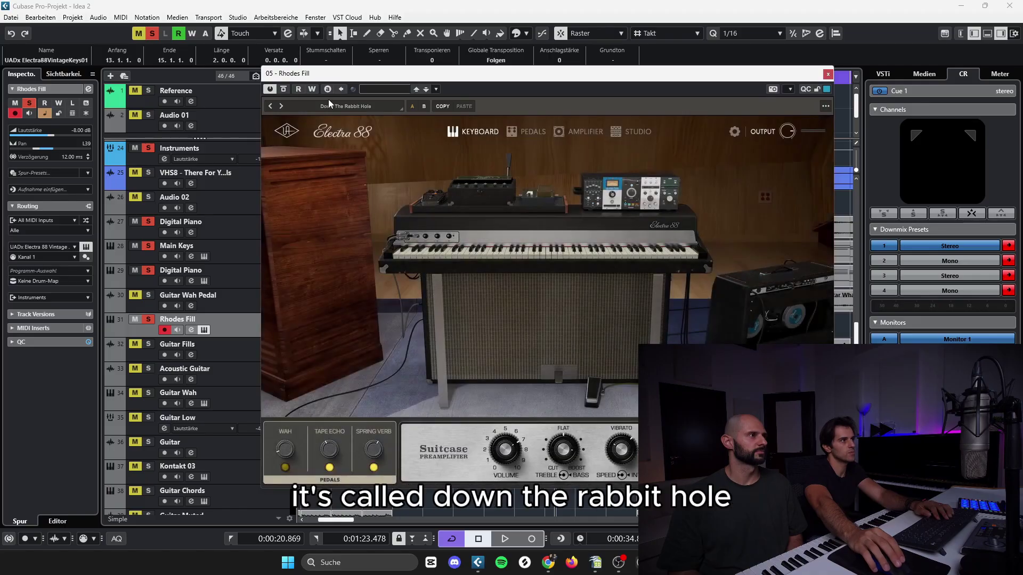
key("e")
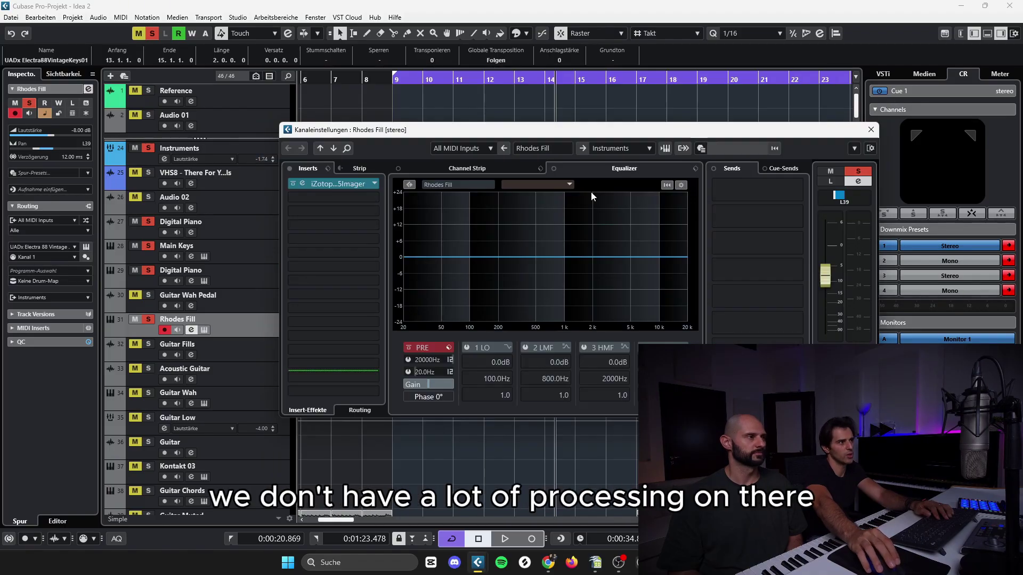
left_click(355, 184)
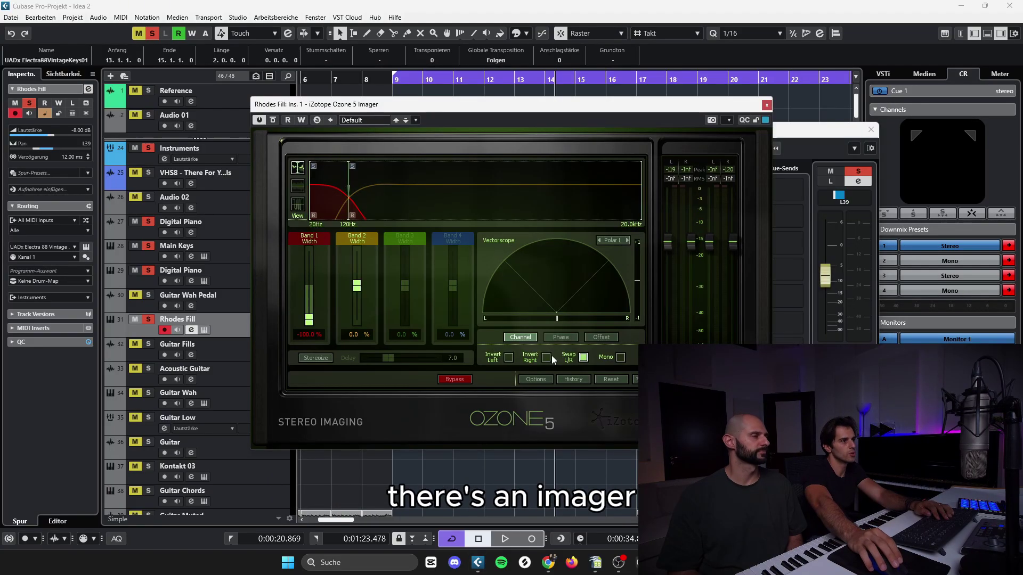
Step: Play the Rhodes fill repeatedly while examining the Ozone 5 Imager's analyzer, then close the plug-in and channel settings
key("space")
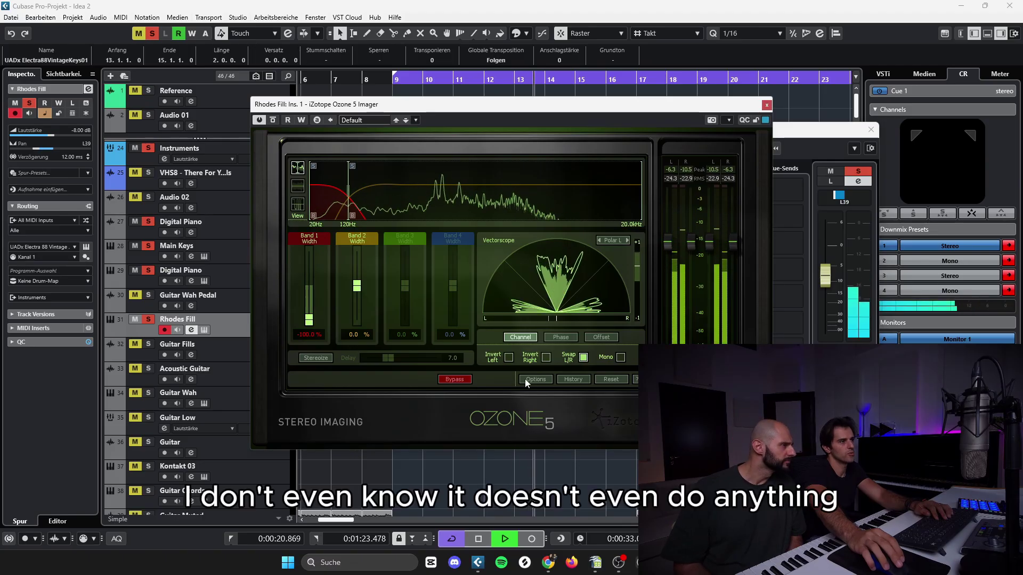
key("space")
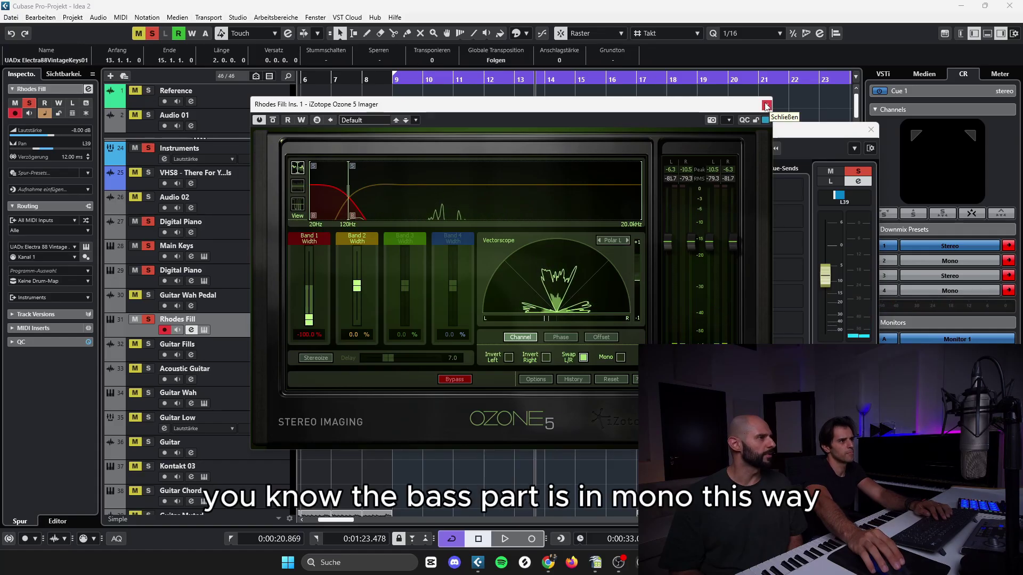
key("space")
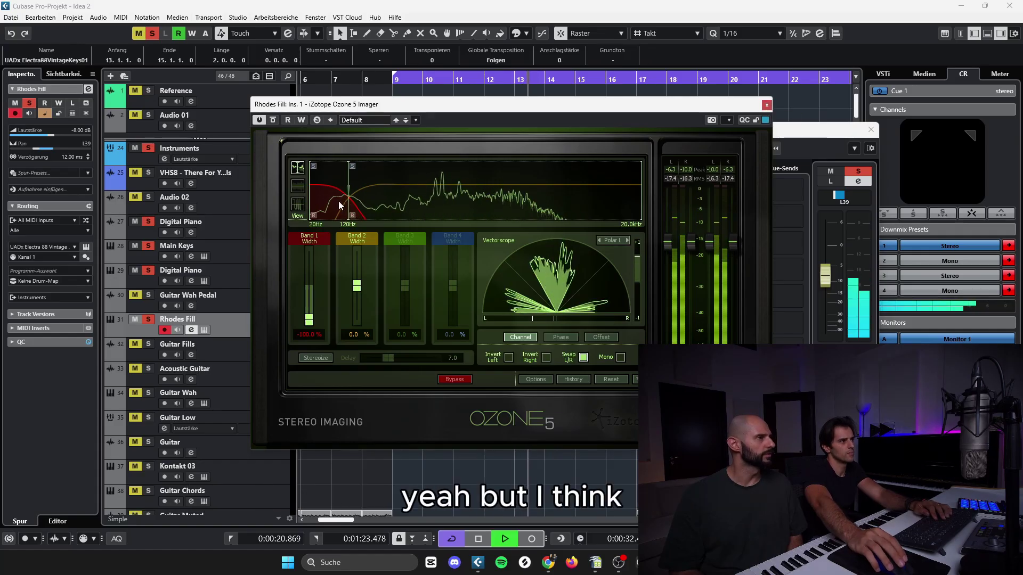
key("space")
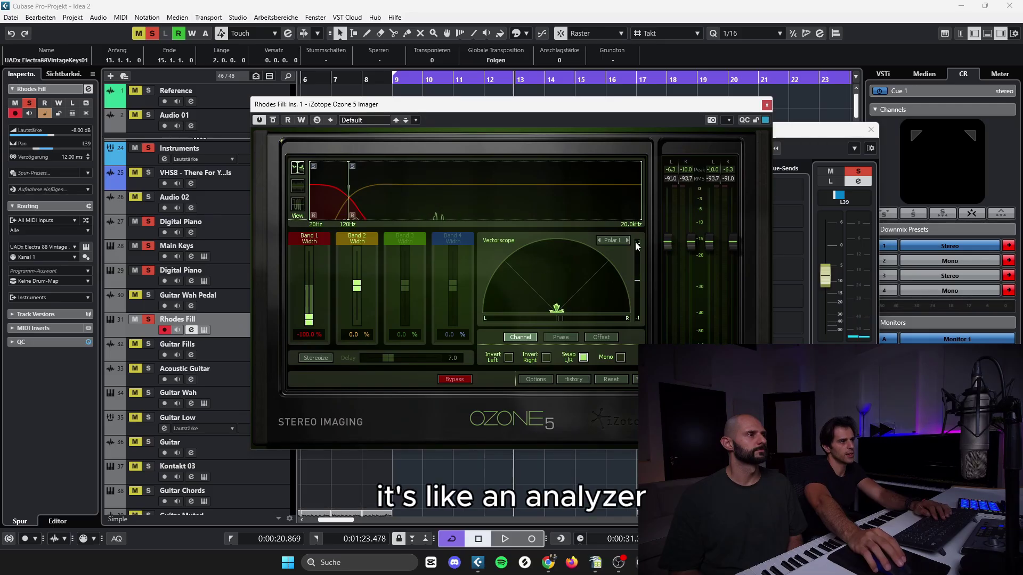
key("space")
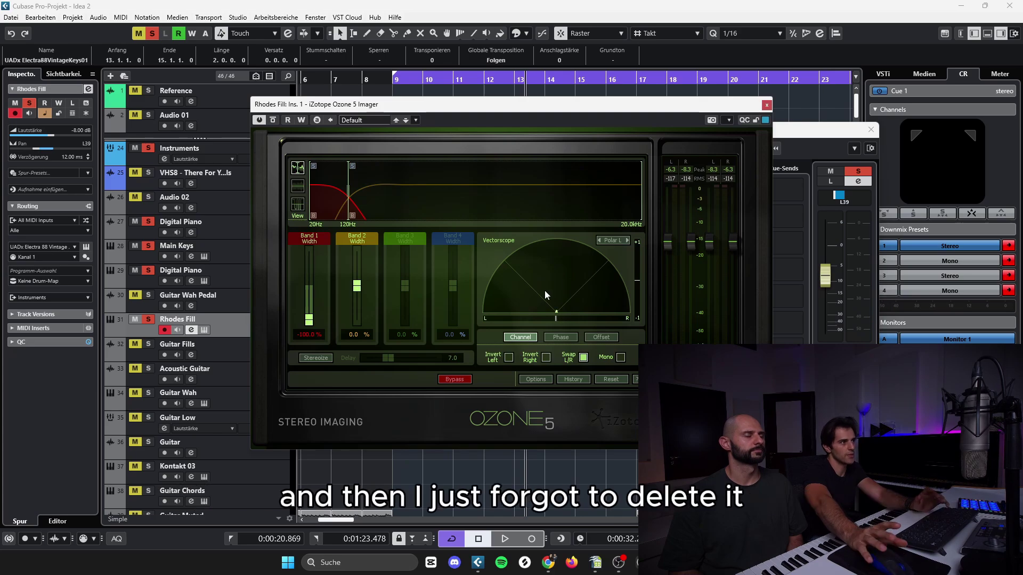
left_click(766, 105)
left_click(870, 130)
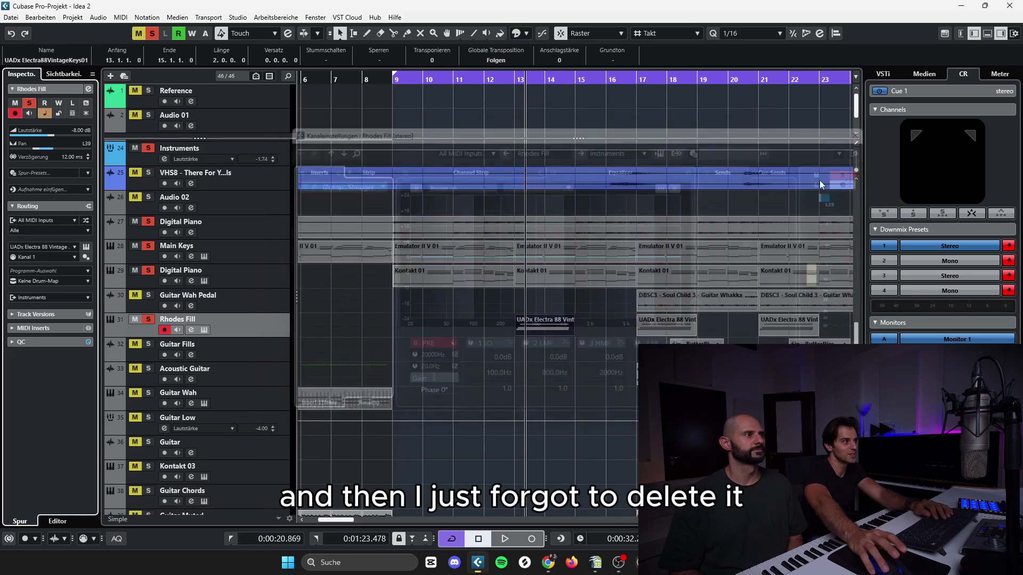
Step: Clear the active solos, solo the Bass track, and open its Trilian 01 part at bar 9 in the editor
scroll(586, 266, "up", 2)
scroll(533, 399, "up", 3)
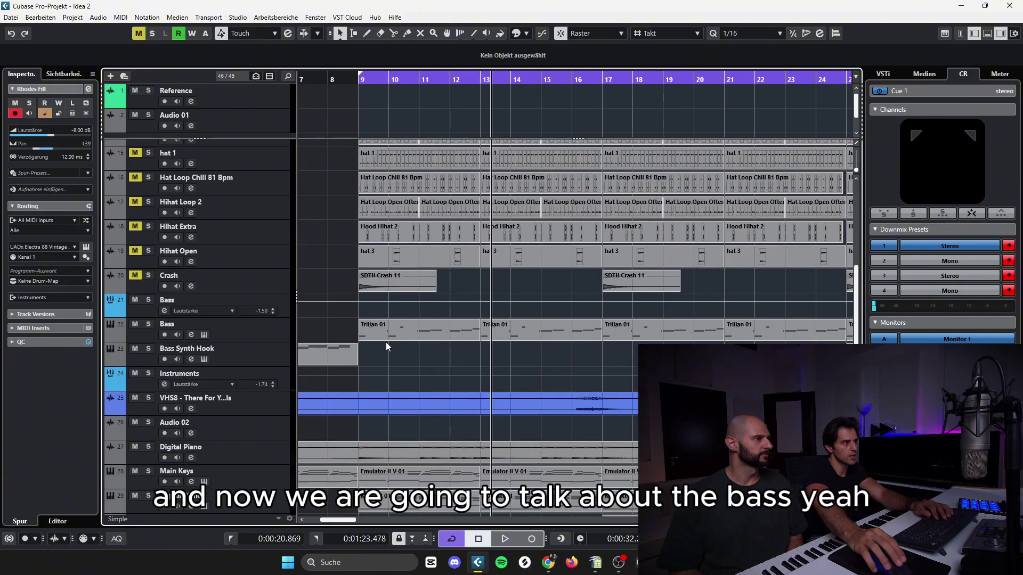
left_click(386, 336)
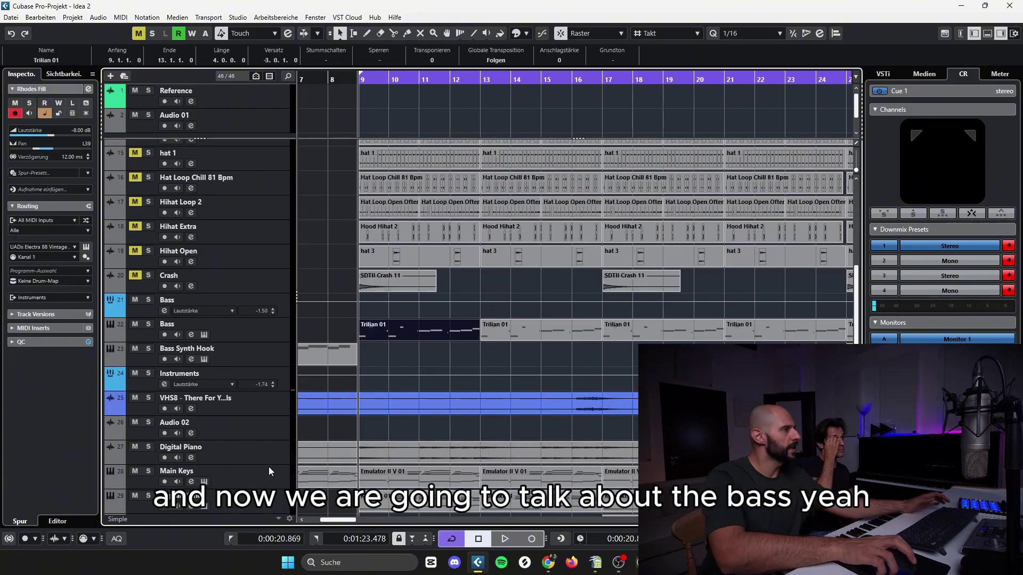
key("Return")
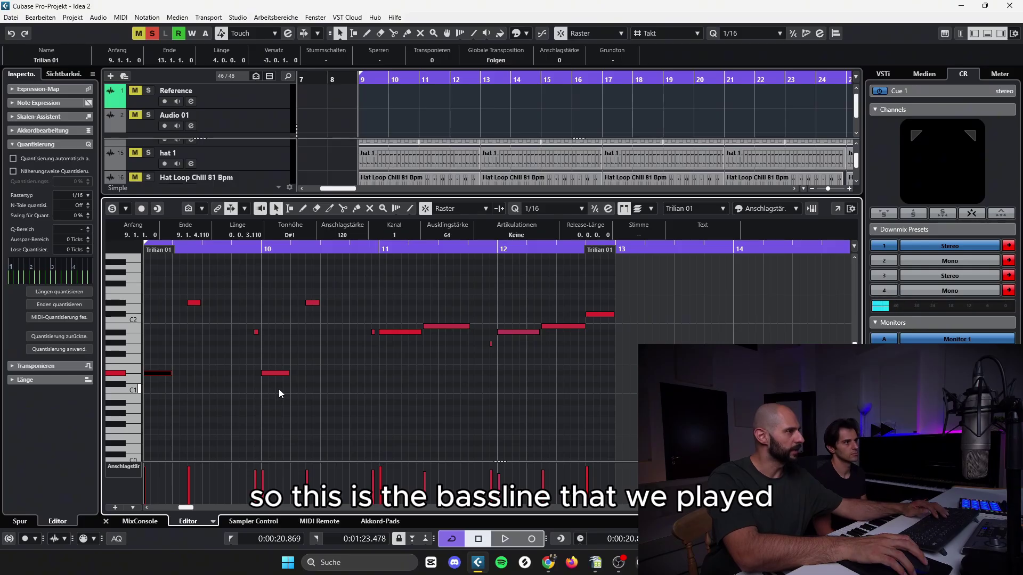
Step: Play the soloed bassline from bar 9, close the note editor, and stop playback
key("space")
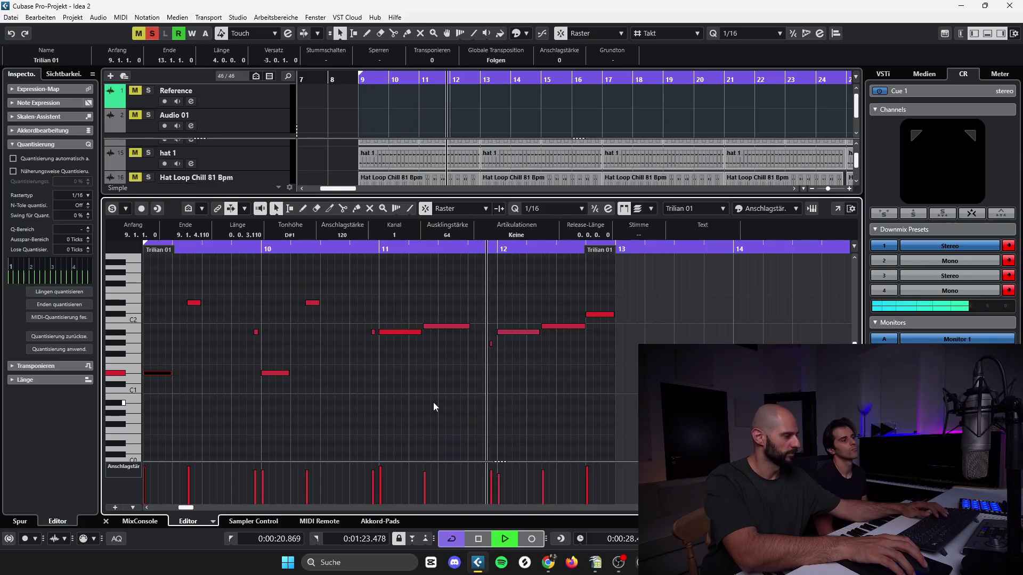
left_click(106, 521)
key("space")
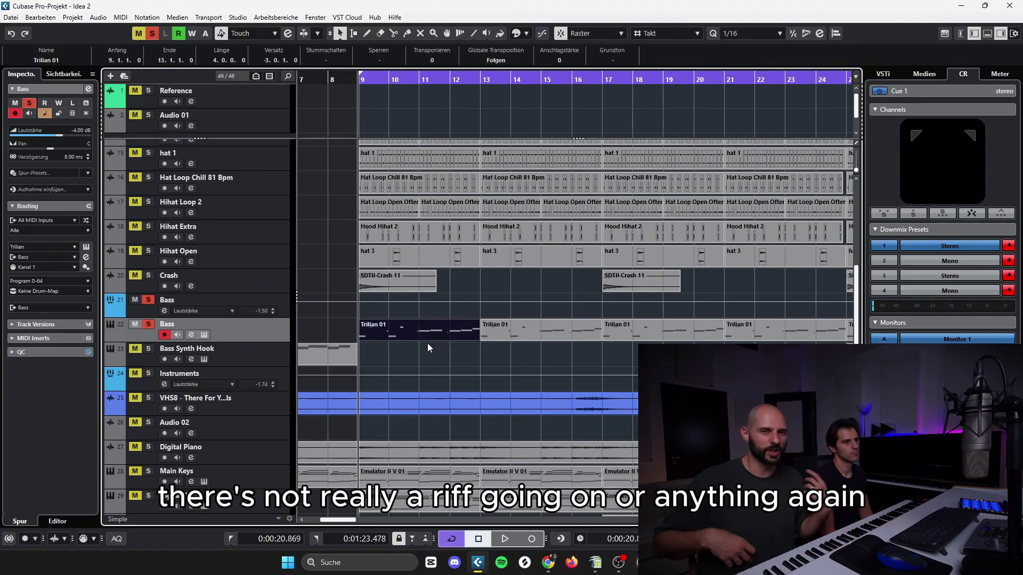
Step: Review the Bass track's Trilian instrument, close it, and open the CLA Bass Stereo insert on the channel
key("shift+e")
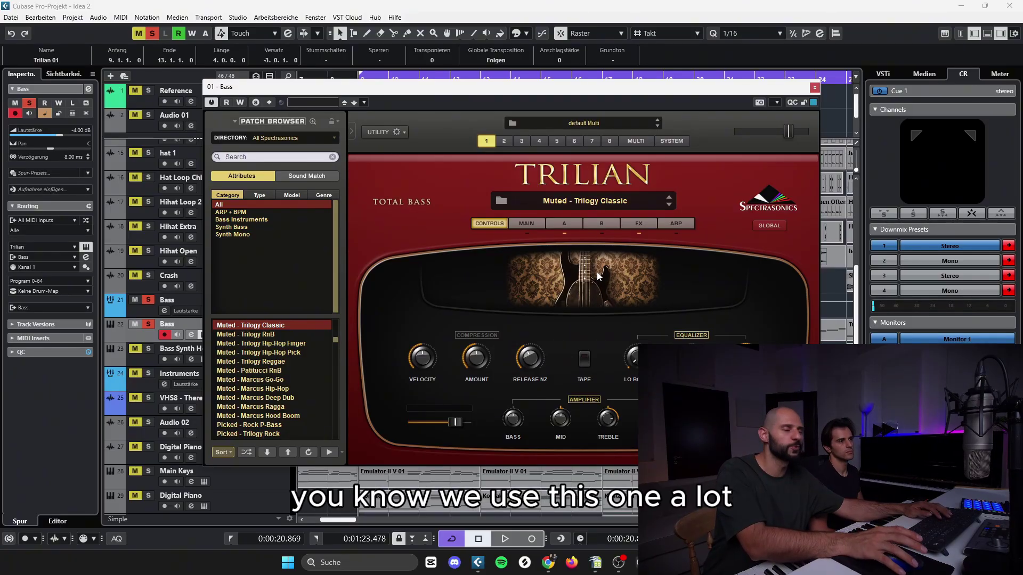
key("ctrl+w")
key("e")
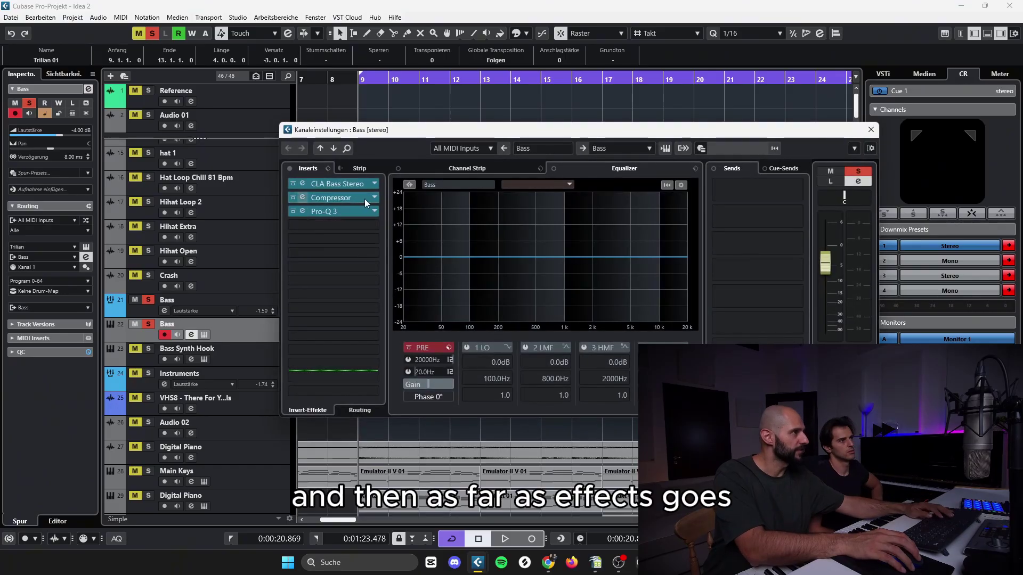
left_click(341, 183)
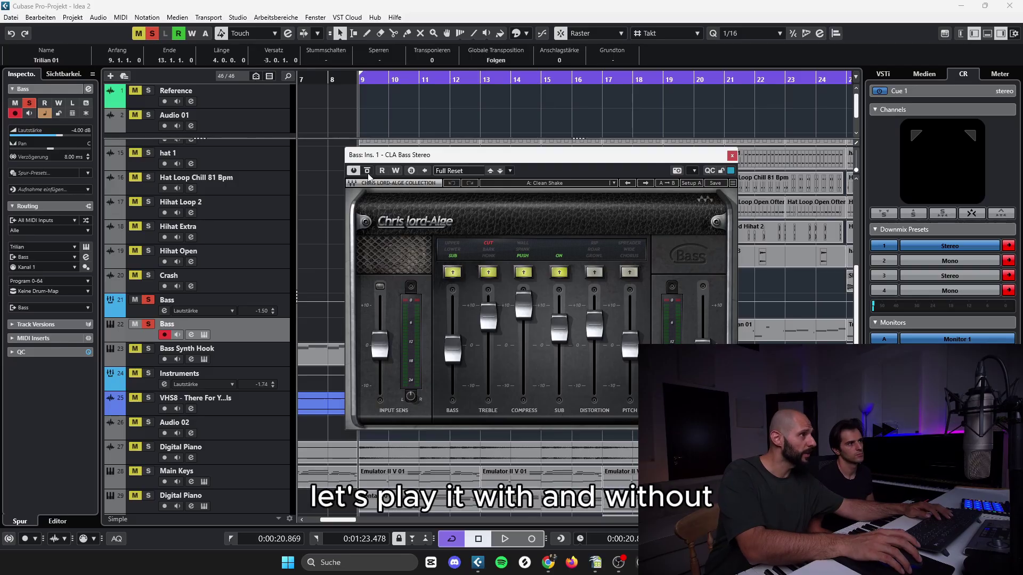
Step: Open the Bass channel settings beside the CLA Bass Stereo window, bypass all three inserts, and start playback
left_click_drag(408, 155, 495, 156)
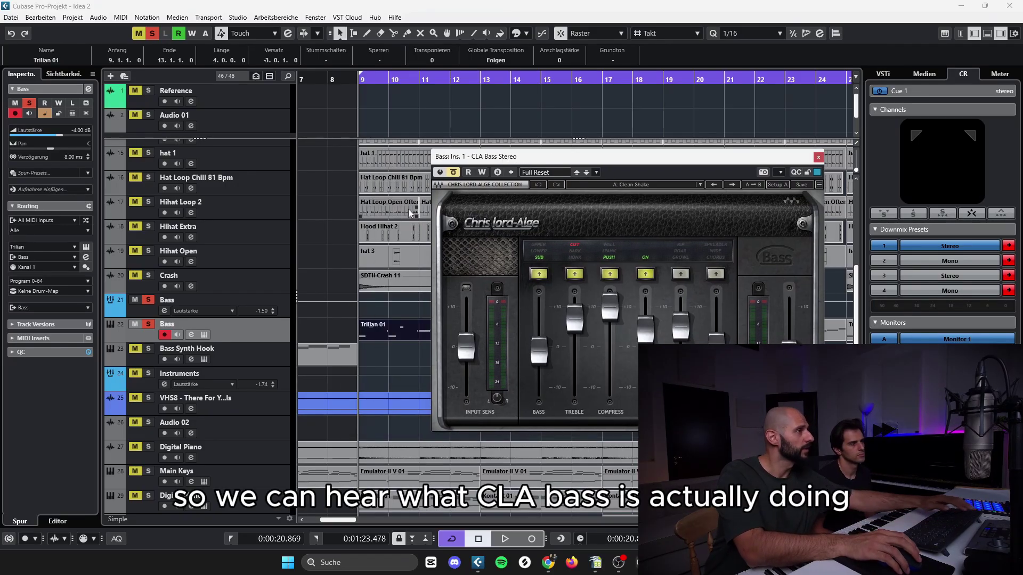
key("e")
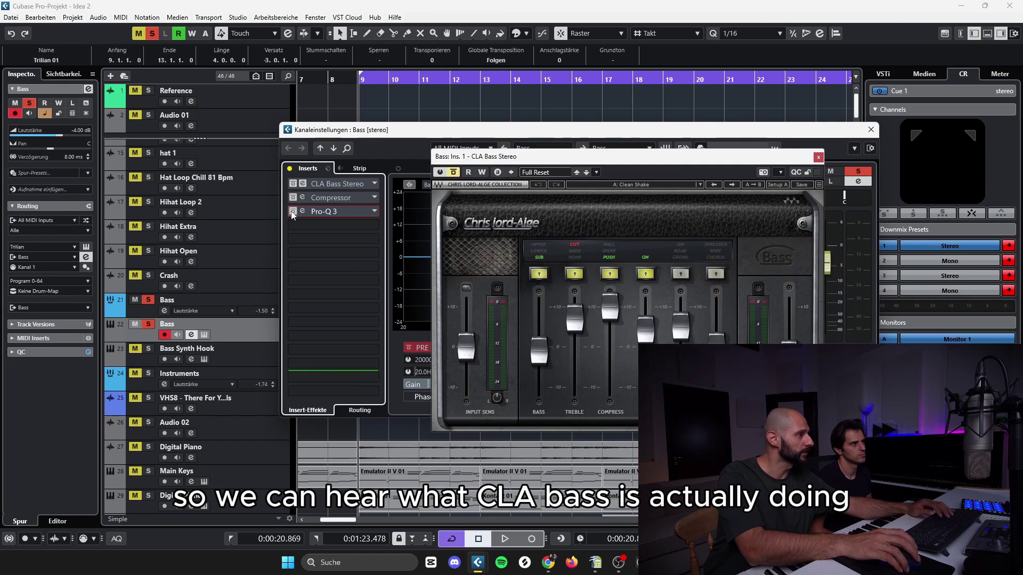
key("space")
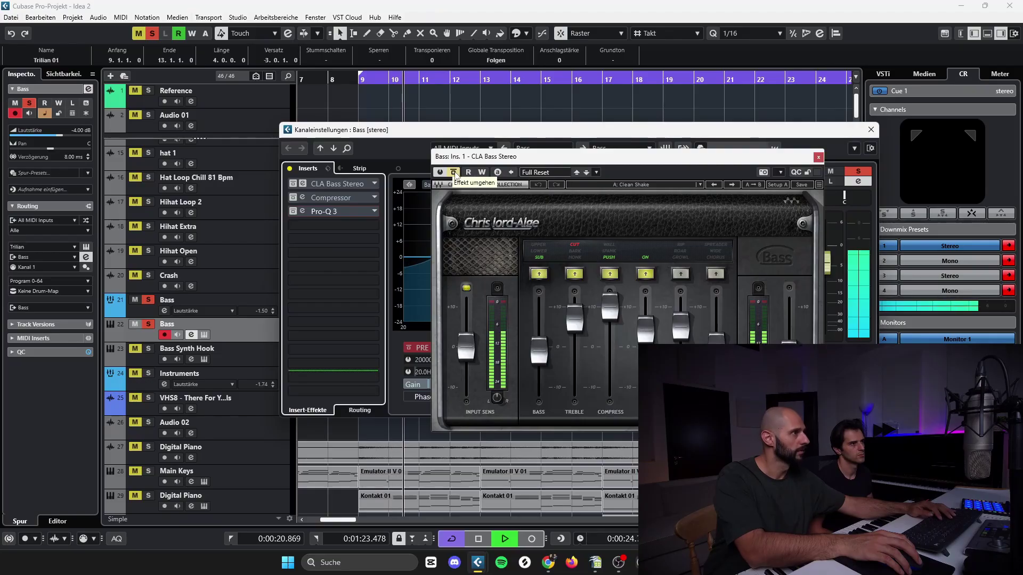
Step: Toggle the CLA Bass Stereo bypass while the bass plays to compare both sounds, stop playback, and leave the effect active
left_click(454, 172)
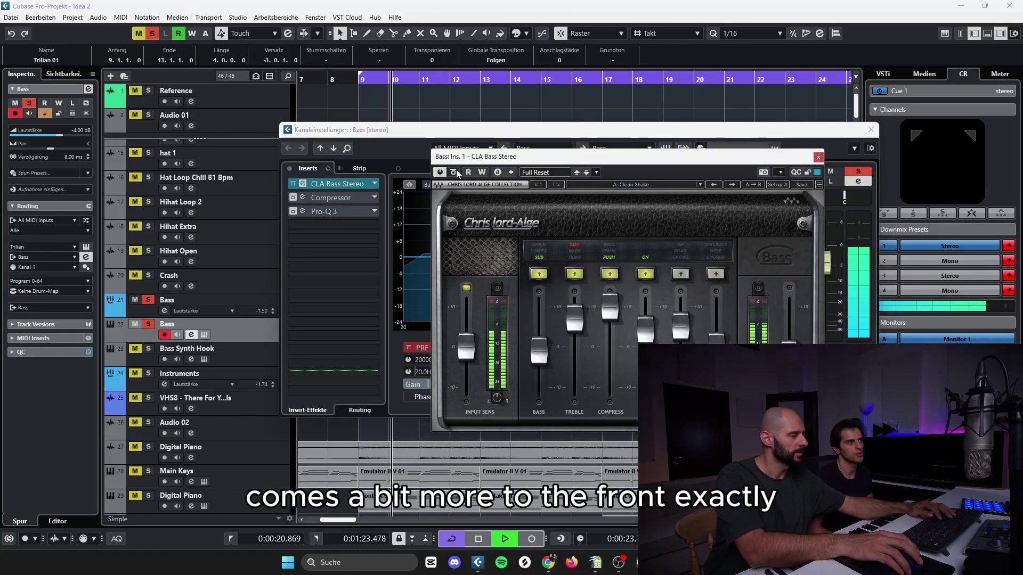
left_click(454, 172)
key("space")
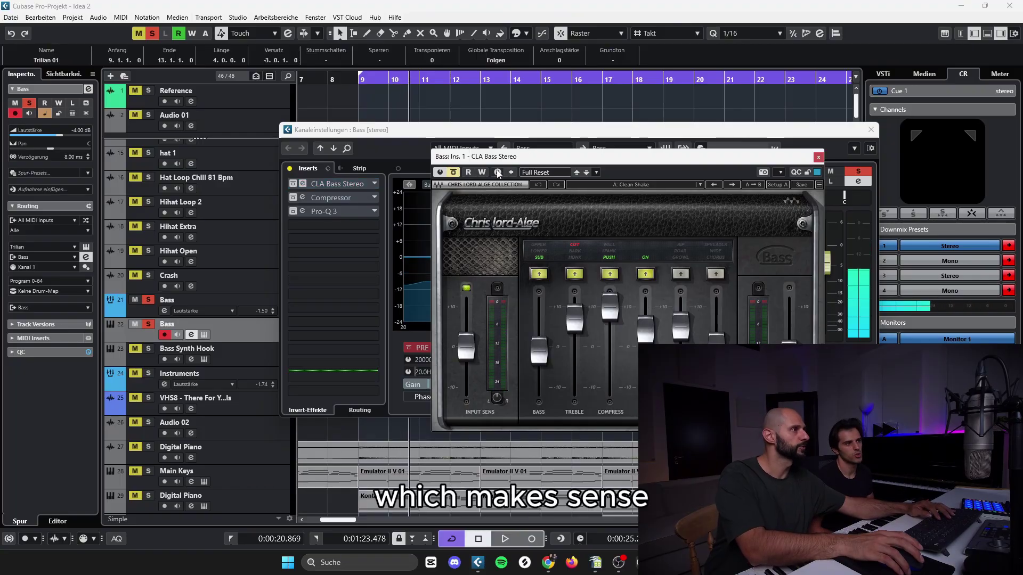
left_click(454, 172)
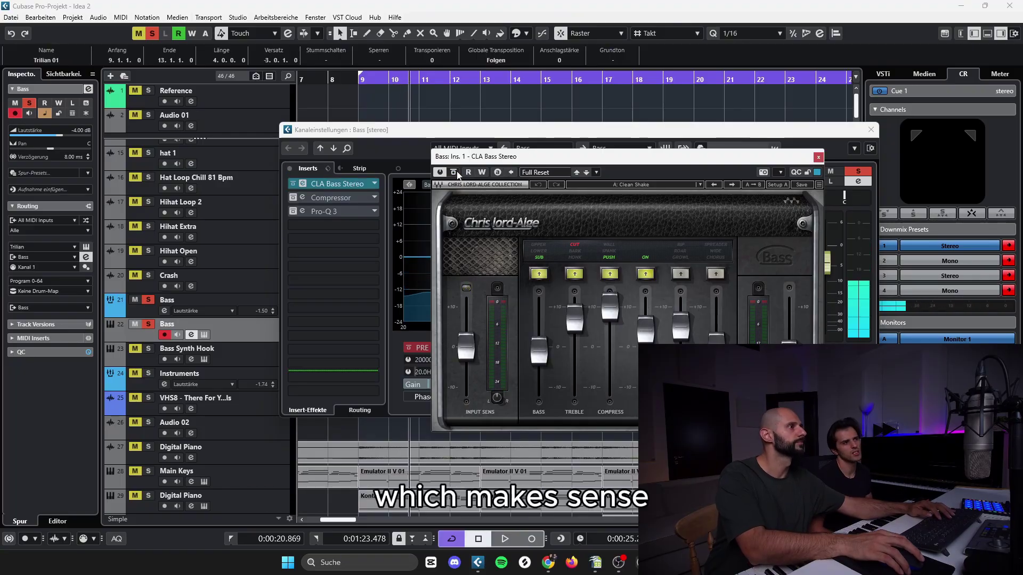
left_click(338, 184)
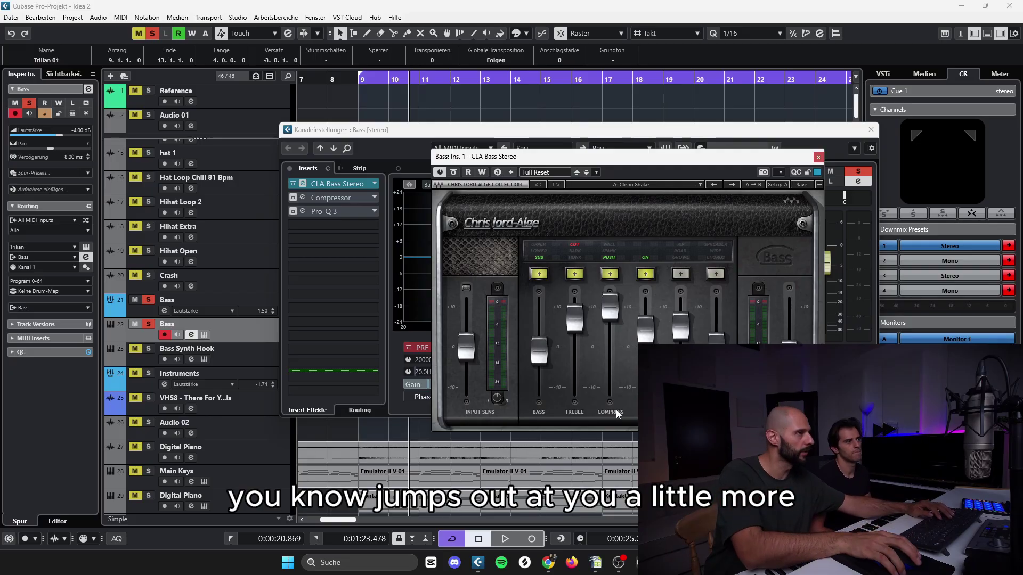
Step: Close CLA Bass Stereo, then reactivate the Bass channel's Compressor insert and review its side-chain routing from Kick and Snare before closing it
left_click(819, 157)
left_click(331, 197)
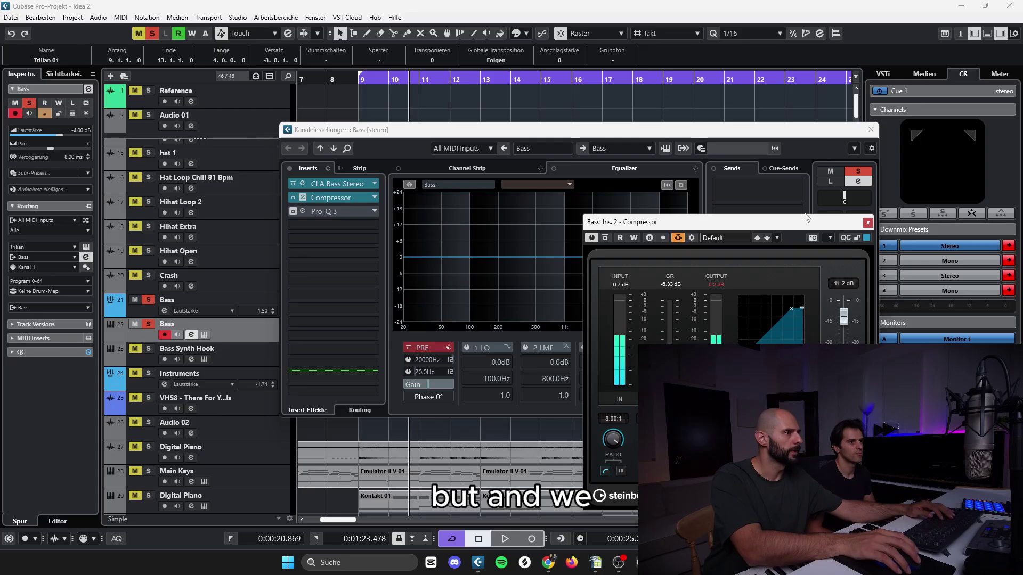
left_click_drag(744, 227, 651, 214)
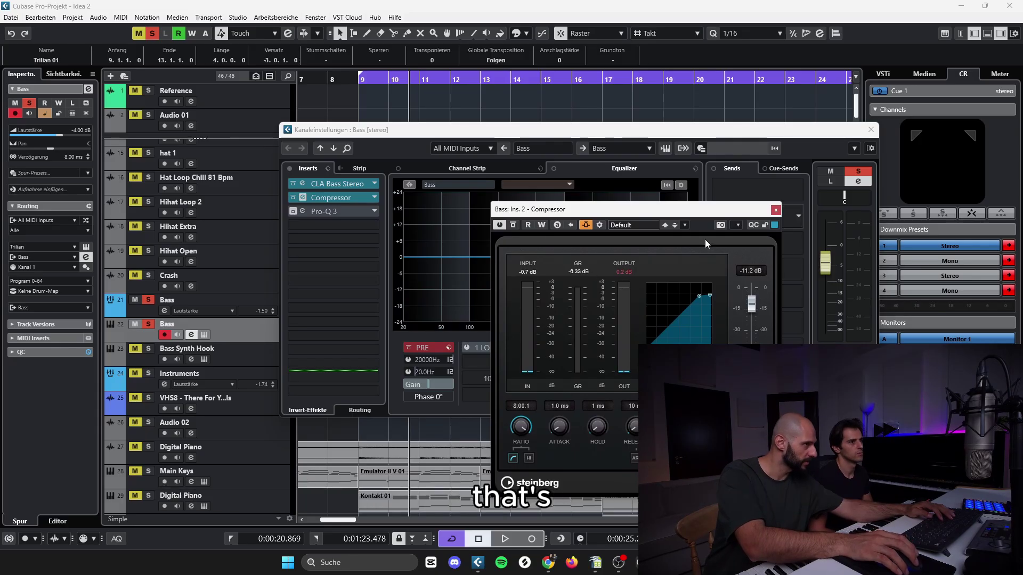
left_click(775, 225)
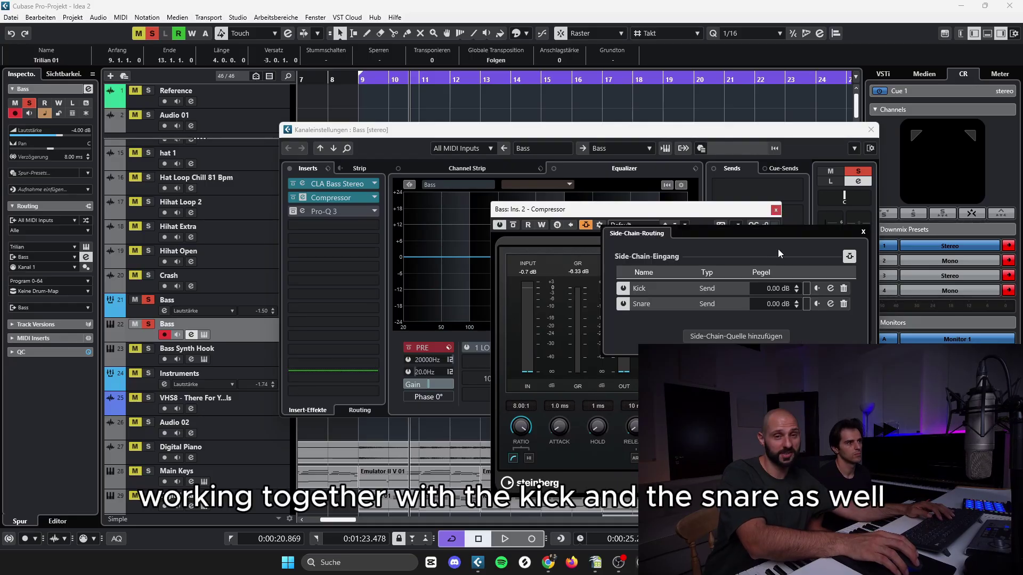
left_click(776, 210)
Step: Reactivate the Pro-Q 3 insert and review its EQ curve, then close the plug-in and the Bass channel settings
left_click(314, 213)
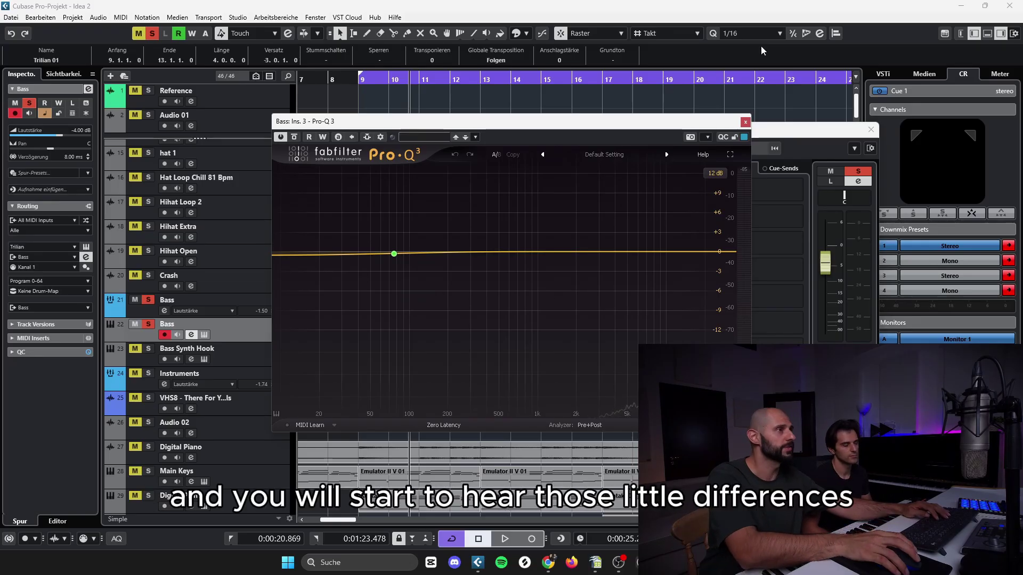
left_click(746, 122)
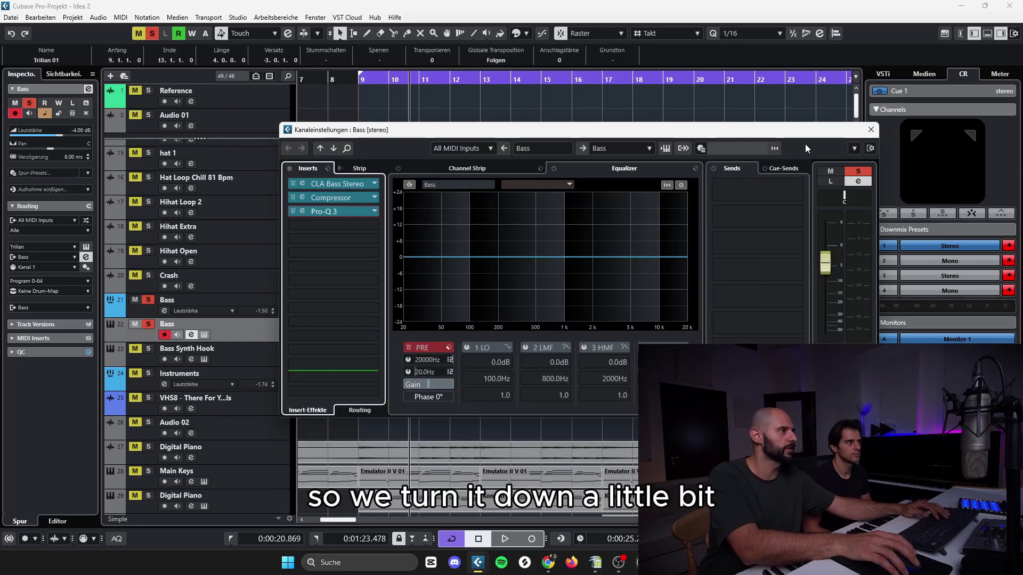
left_click(872, 130)
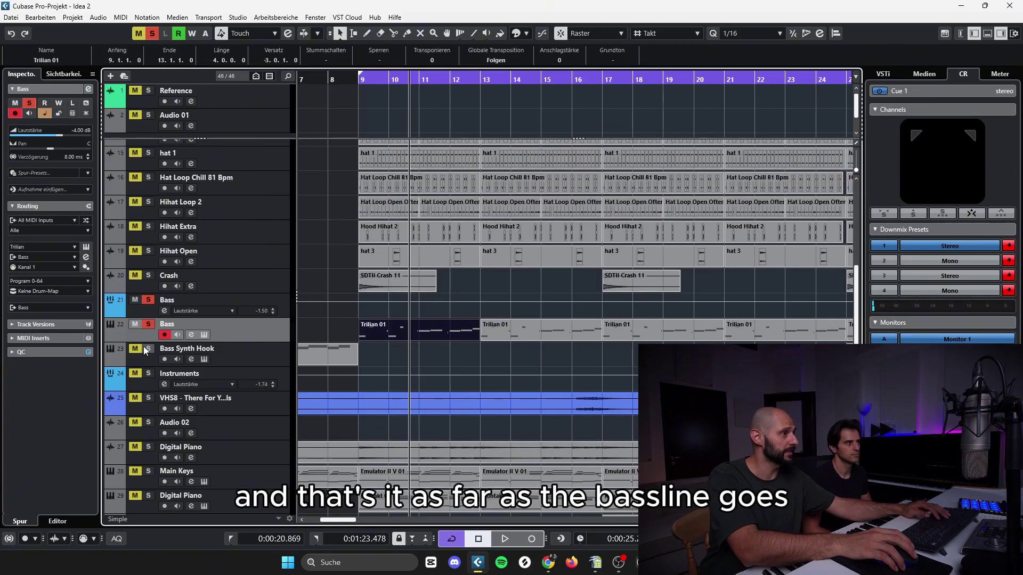
Step: Play the soloed Bass Synth Hook's Trilian 02 part from bar 5 and open its Trilian instrument, leaving the patch browser
left_click(328, 351)
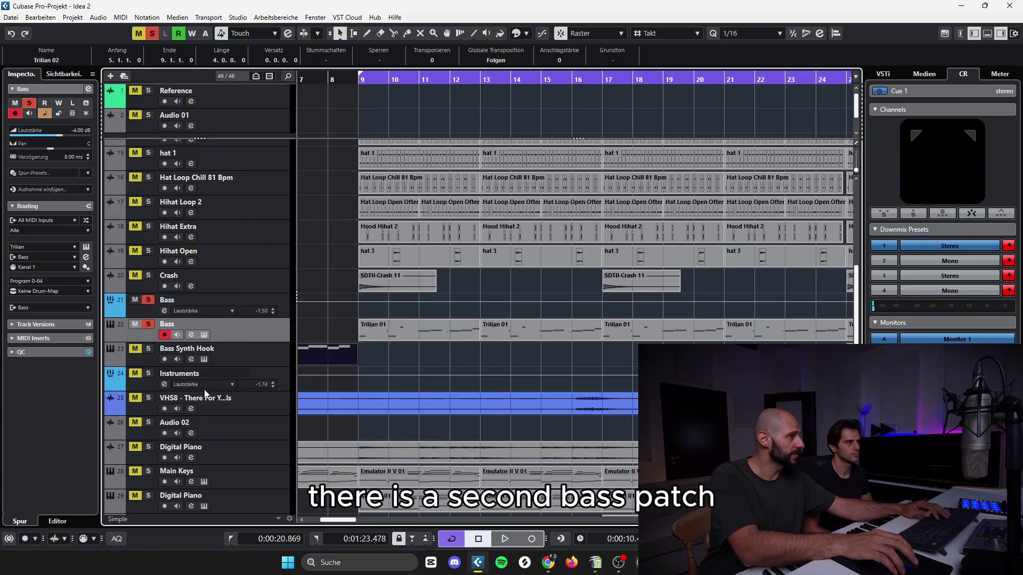
scroll(337, 525, "left", 3)
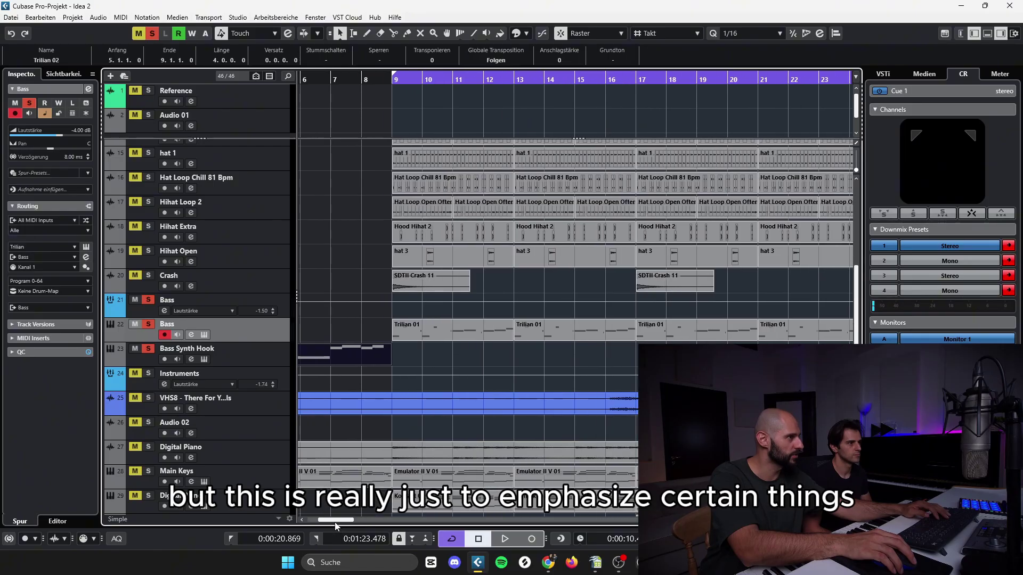
left_click(263, 357)
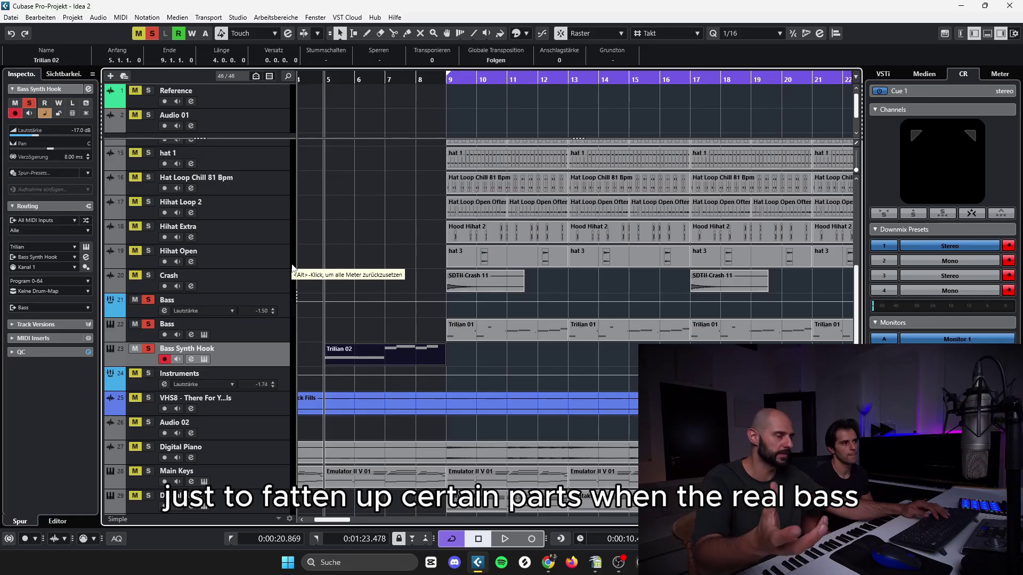
key("space")
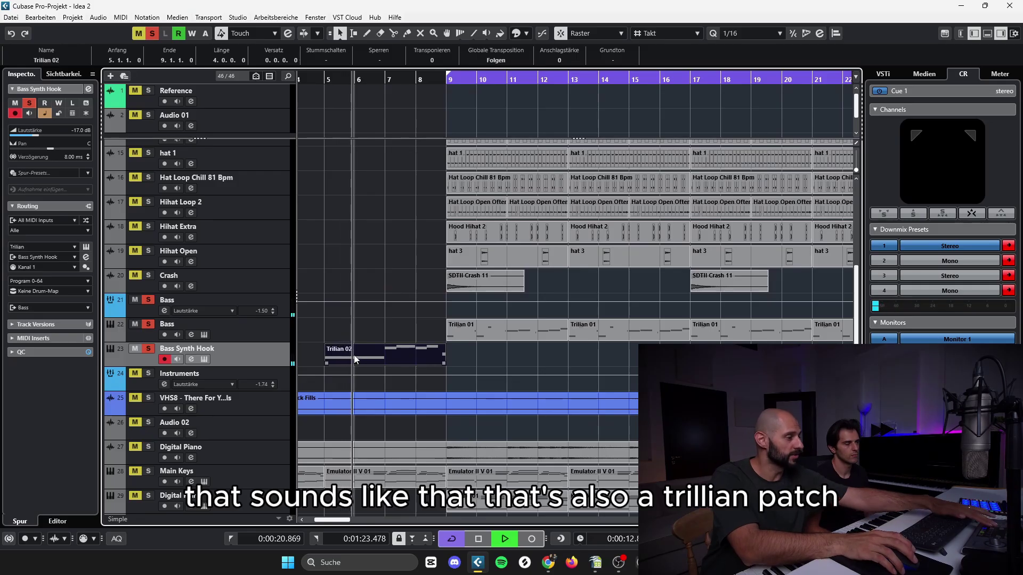
key("alt+shift+i")
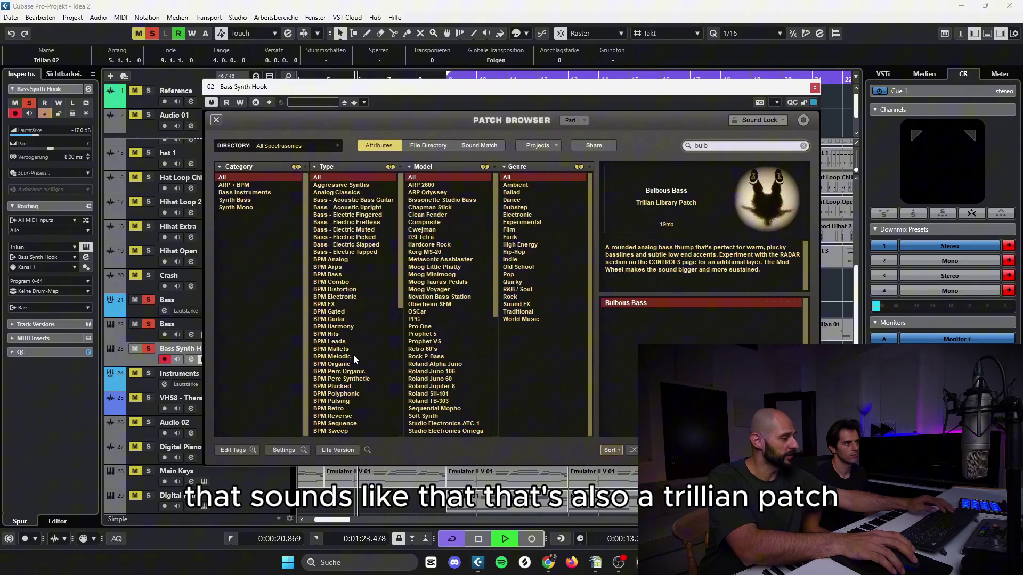
left_click(216, 120)
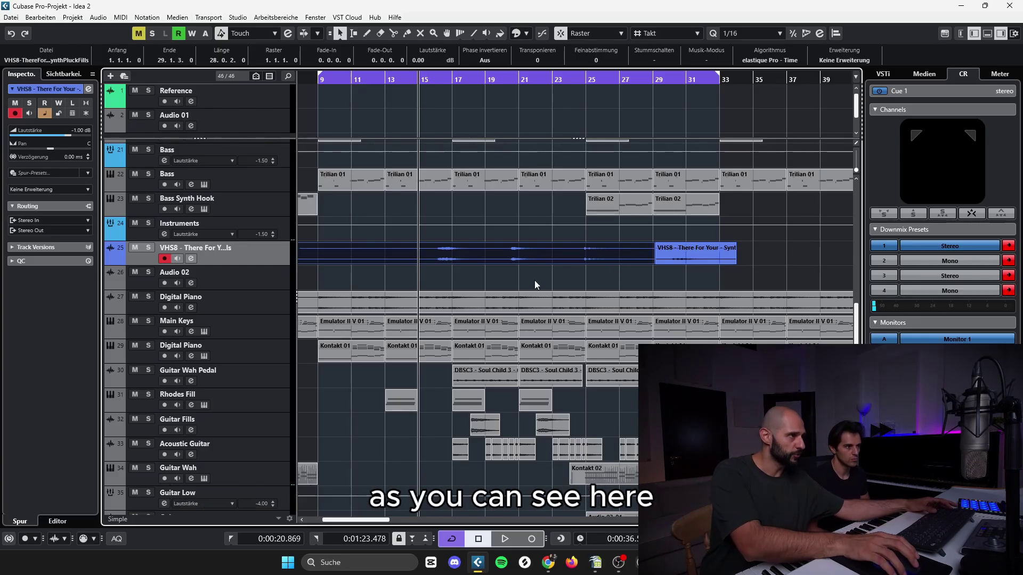
Step: Solo the VHS8 synth pluck fills track and play its fills around bars 16 and 20, then stop playback
key("s")
scroll(463, 287, "up", 3, "ctrl")
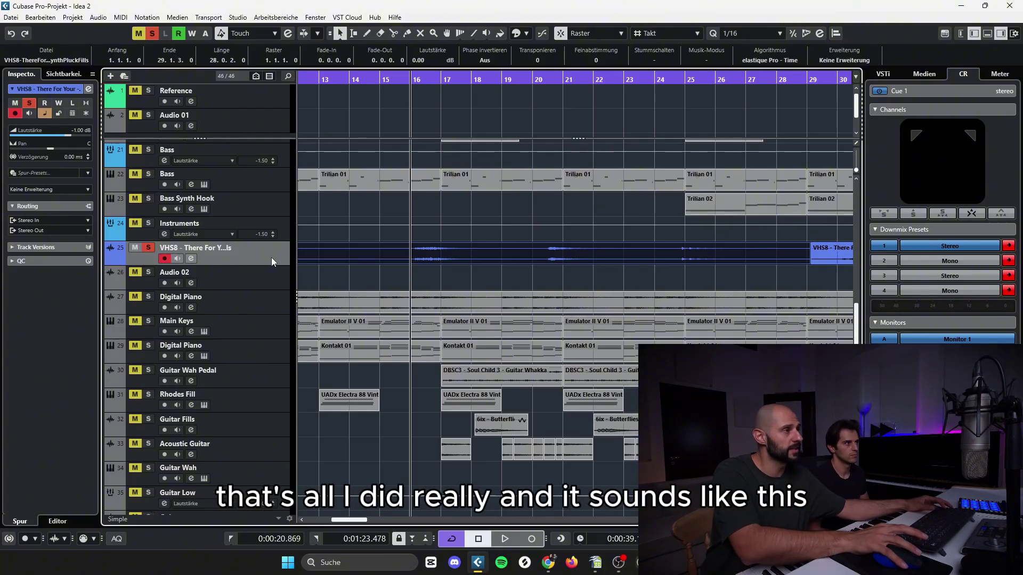
key("space")
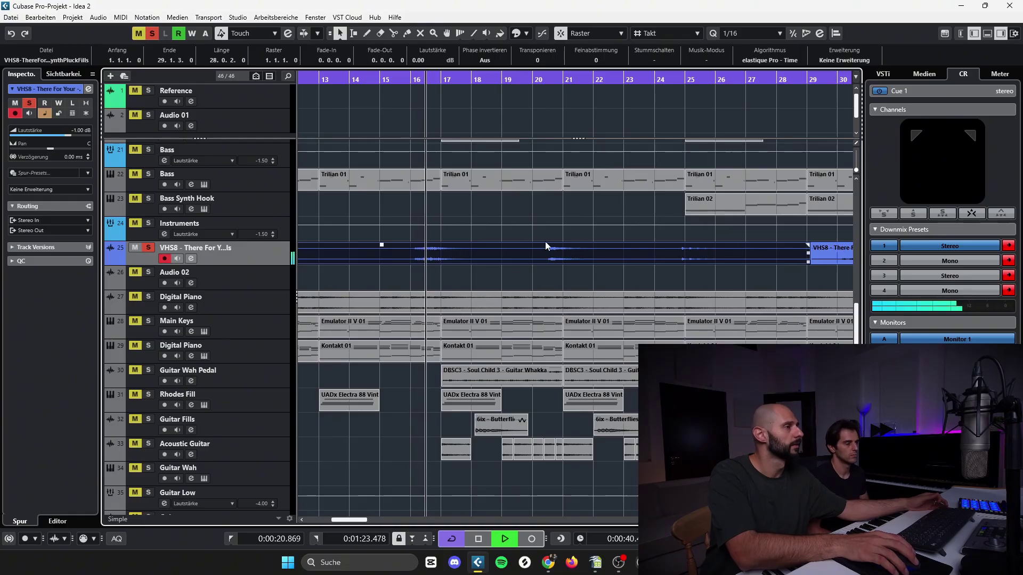
left_click(541, 80)
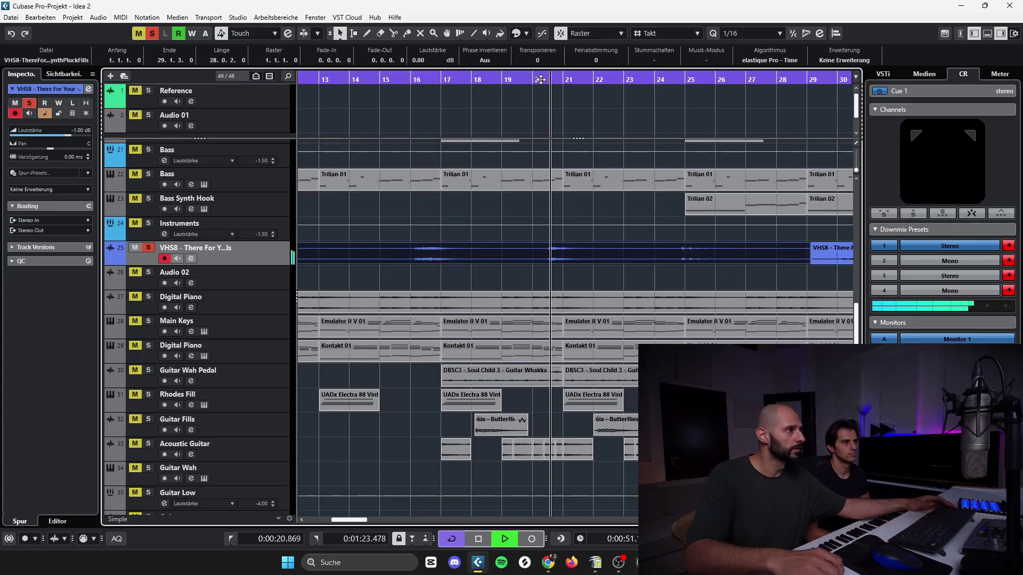
key("space")
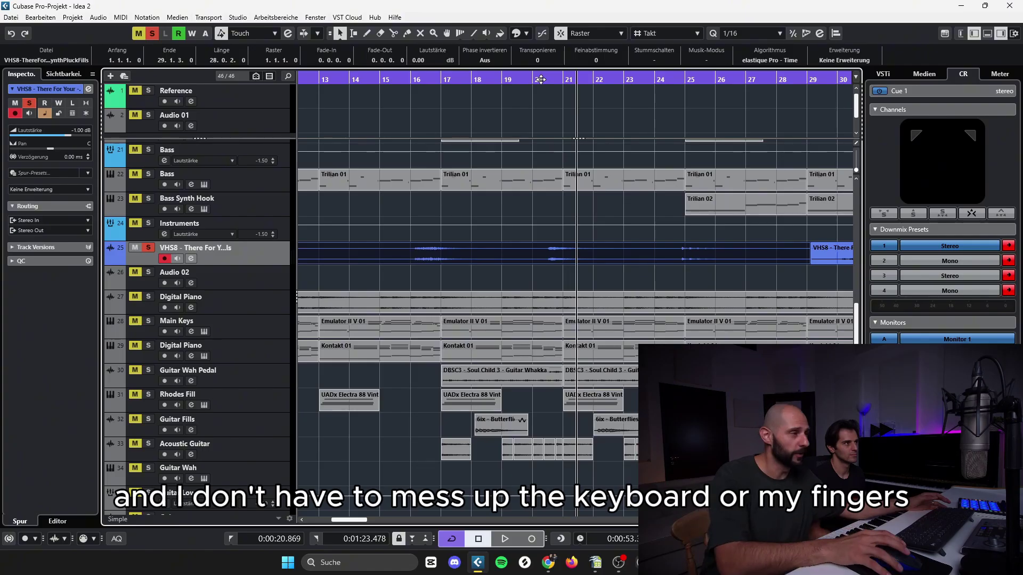
Step: Audition the remaining synth pluck fills from bar 25 onward
left_click(681, 76)
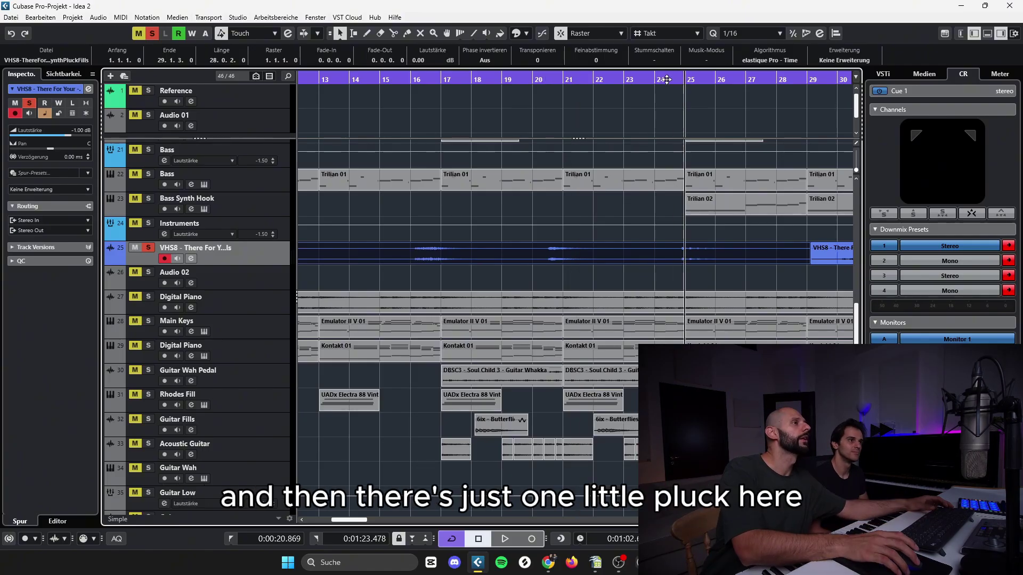
key("space")
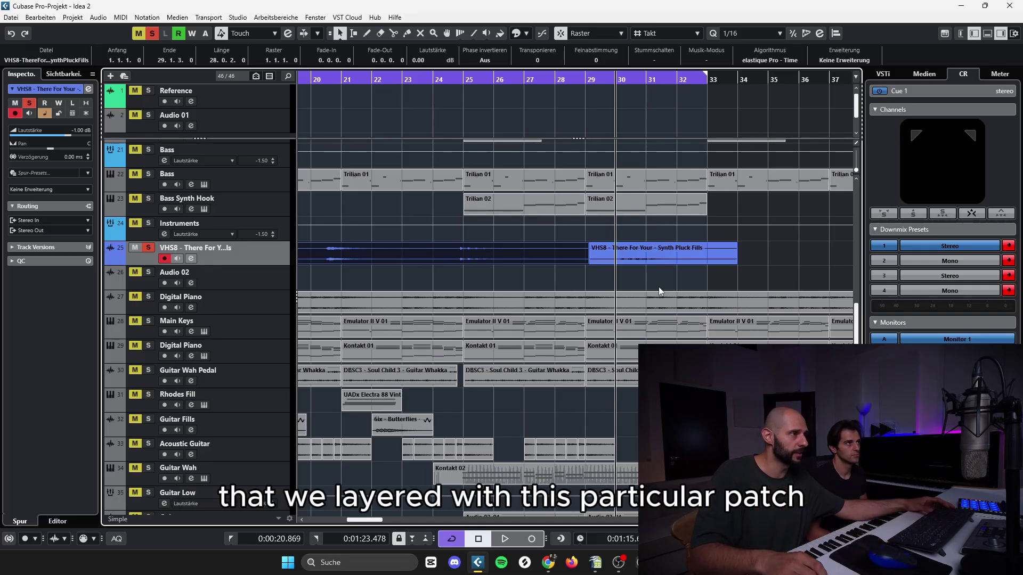
key("space")
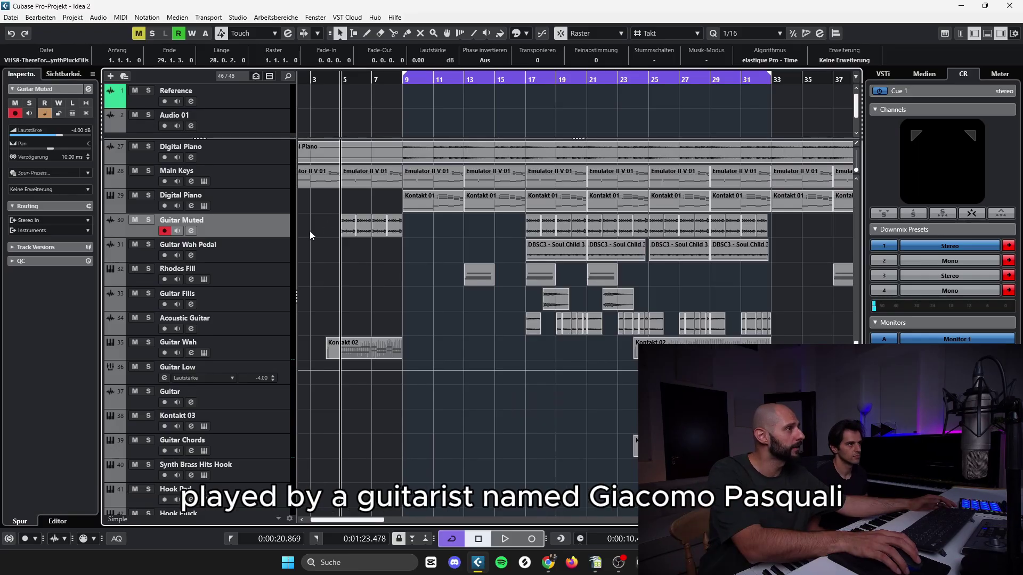
Step: Solo the Guitar Muted track, play its clips from bar 5, stop playback, and open its channel settings
key("s")
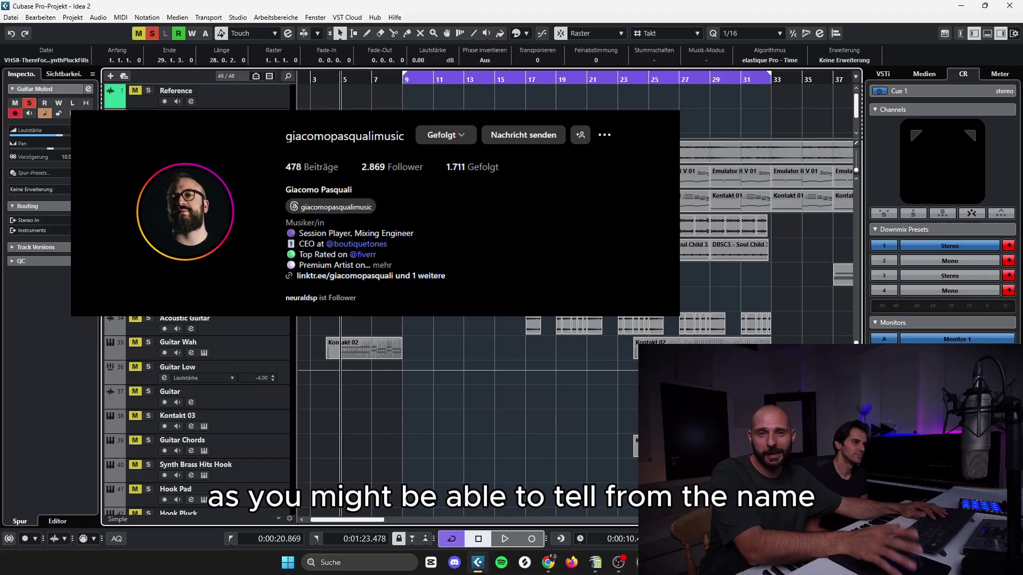
scroll(353, 317, "up", 3)
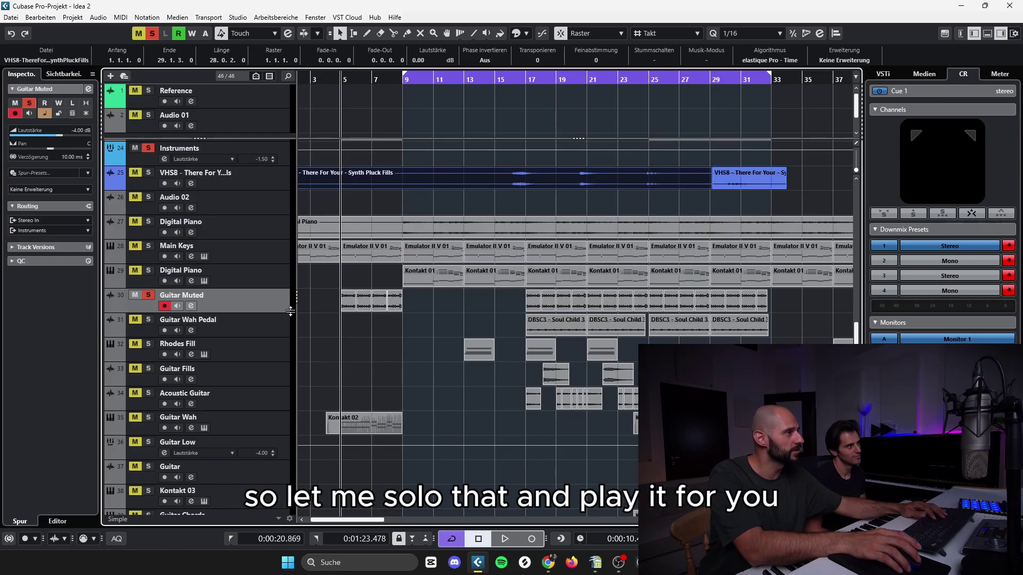
left_click(349, 305)
key("space")
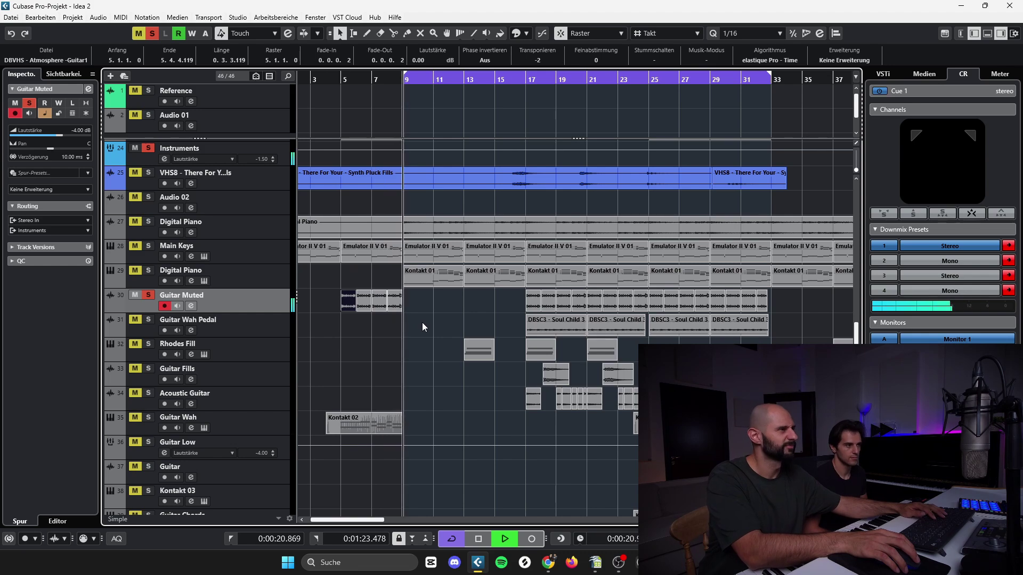
key("space")
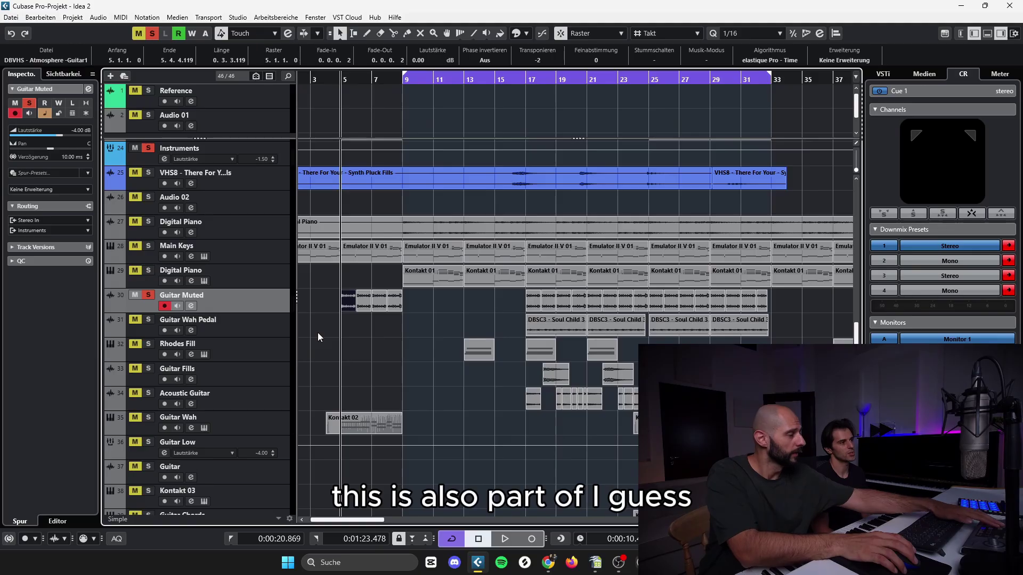
key("e")
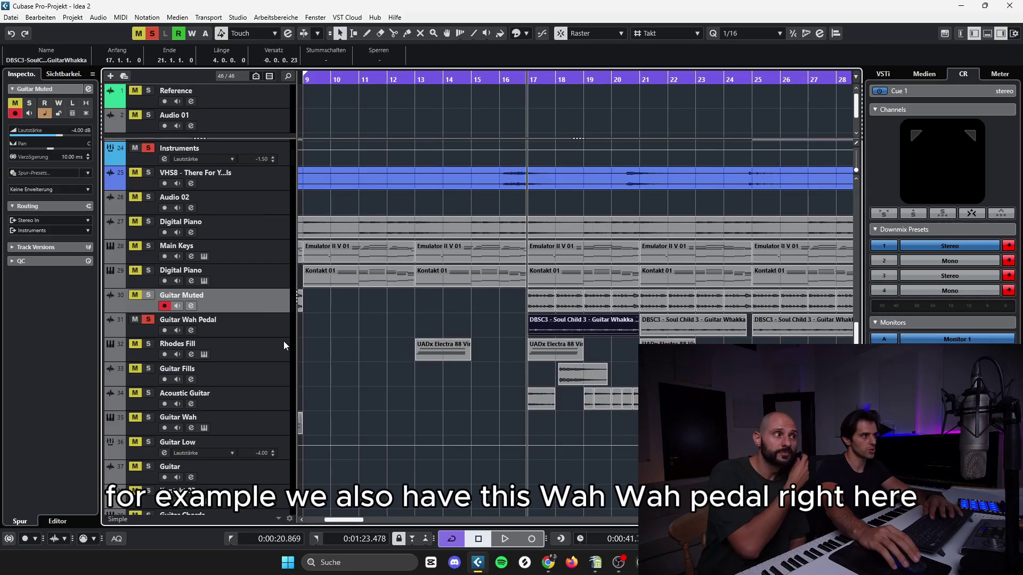
Step: Select the soloed Guitar Wah Pedal track, play its sample from bar 17, and stop playback
left_click(262, 322)
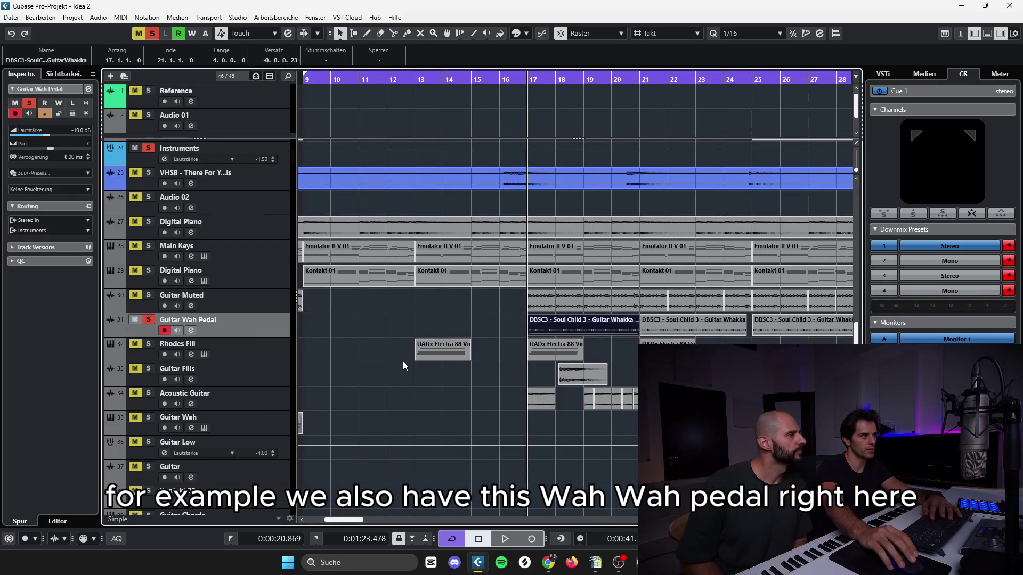
key("space")
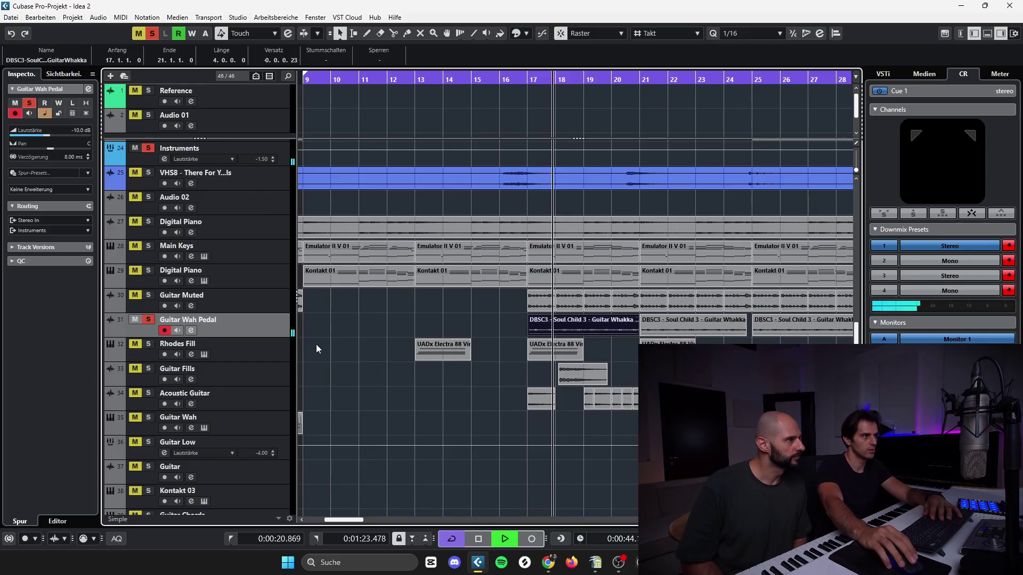
key("space")
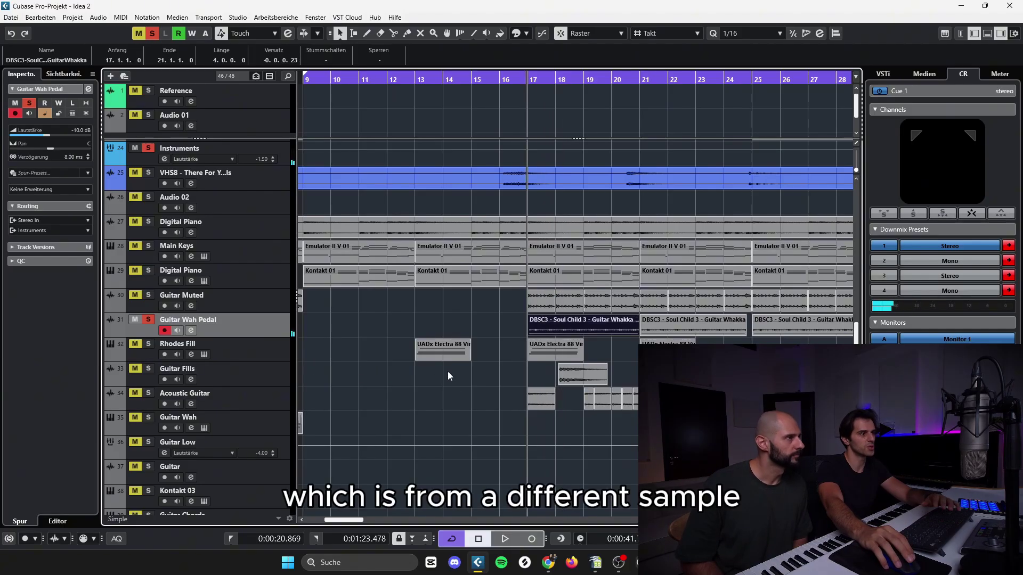
Step: Solo the Acoustic Guitar track and examine its chopped clips from bar 17 onward
left_click(148, 393)
scroll(531, 401, "right", 5)
mouse_move(420, 432)
left_mouse_down()
mouse_move(329, 426)
mouse_move(328, 400)
left_mouse_up()
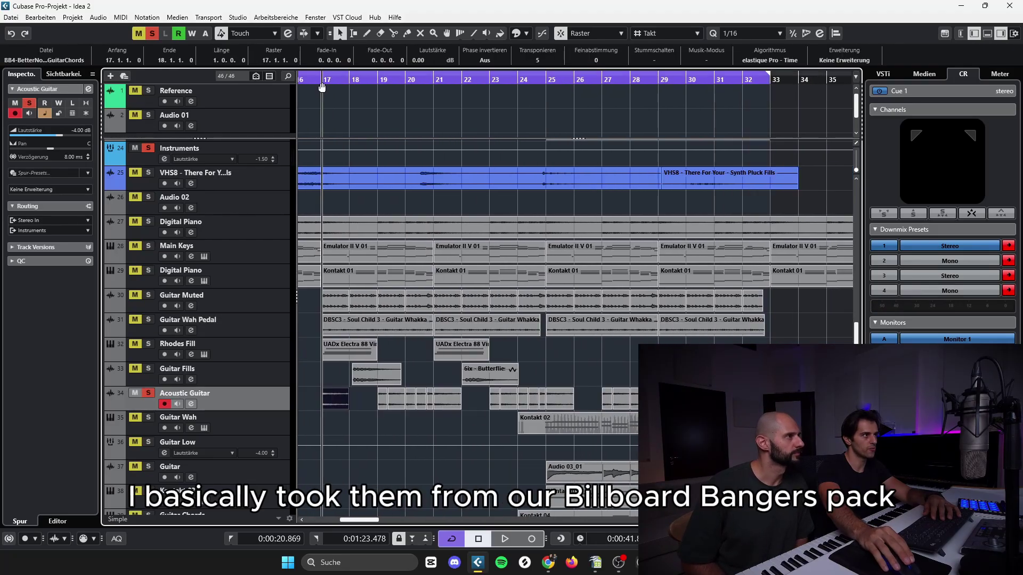
key("h")
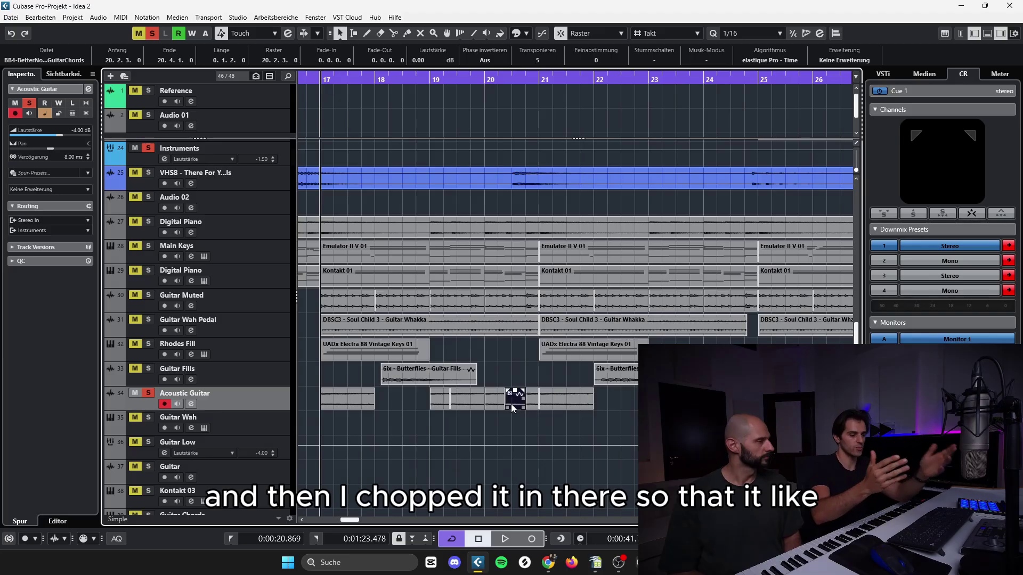
left_click(356, 410)
left_click(354, 405)
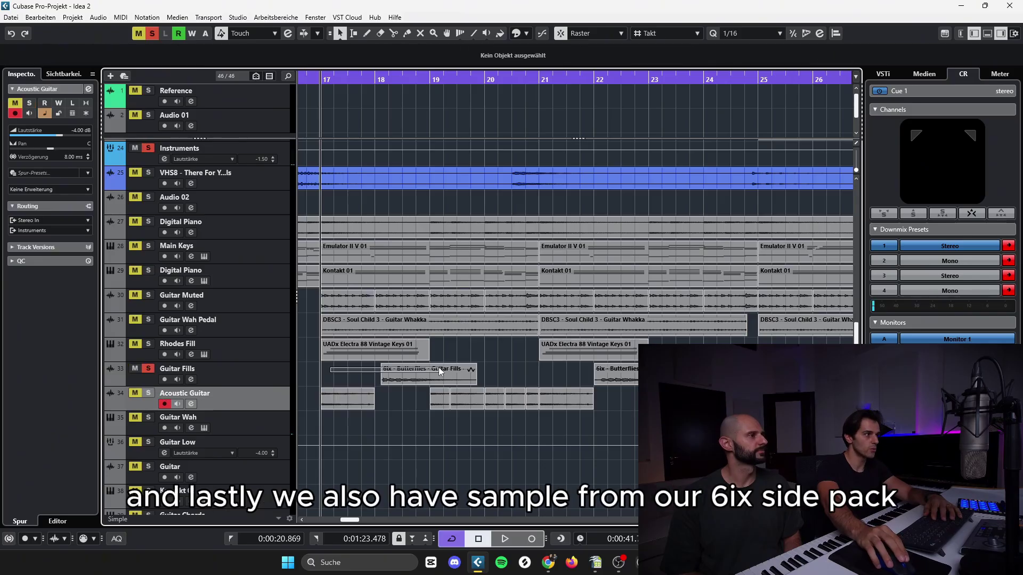
Step: Solo the Guitar Fills track, play its sample from around bar 18, and stop playback
left_click_drag(325, 366, 499, 381)
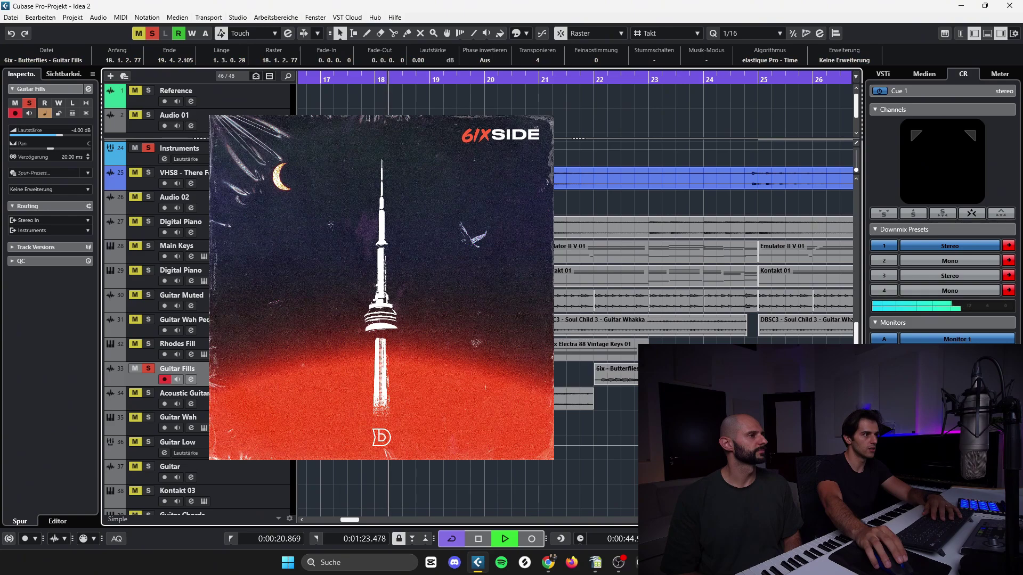
left_click(149, 370)
key("space")
Step: Marquee-select the muted, wah pedal, fills and acoustic guitar clips around bars 17 to 21, and clear the selection
left_click_drag(312, 292, 484, 333)
left_click_drag(325, 416, 591, 382)
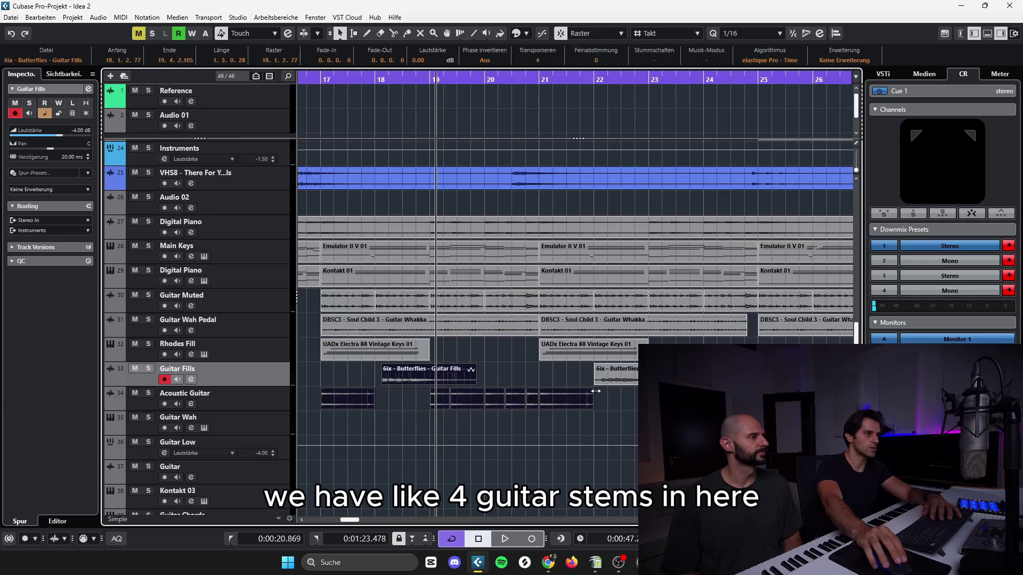
left_click_drag(528, 429, 444, 305)
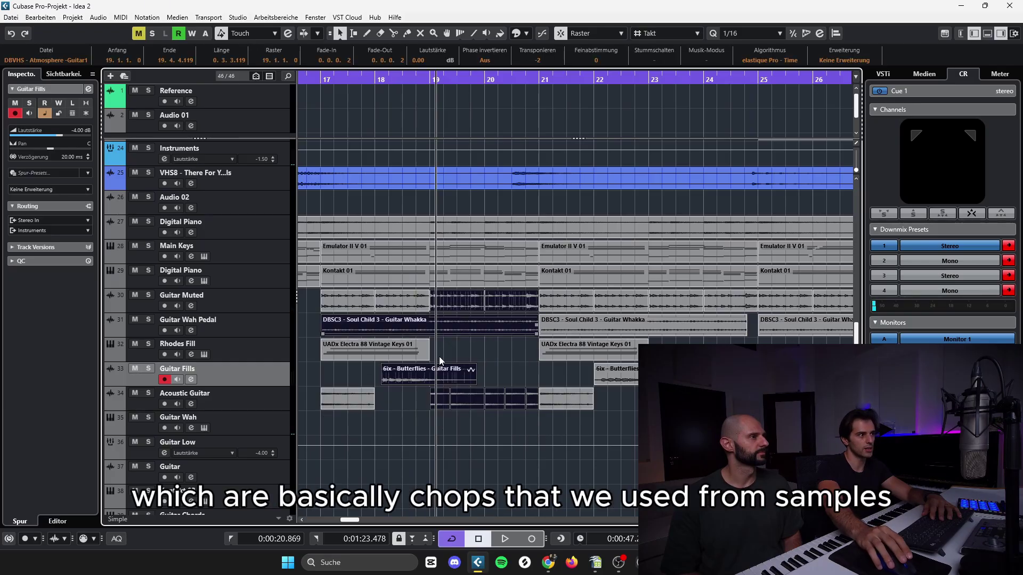
left_click(413, 438)
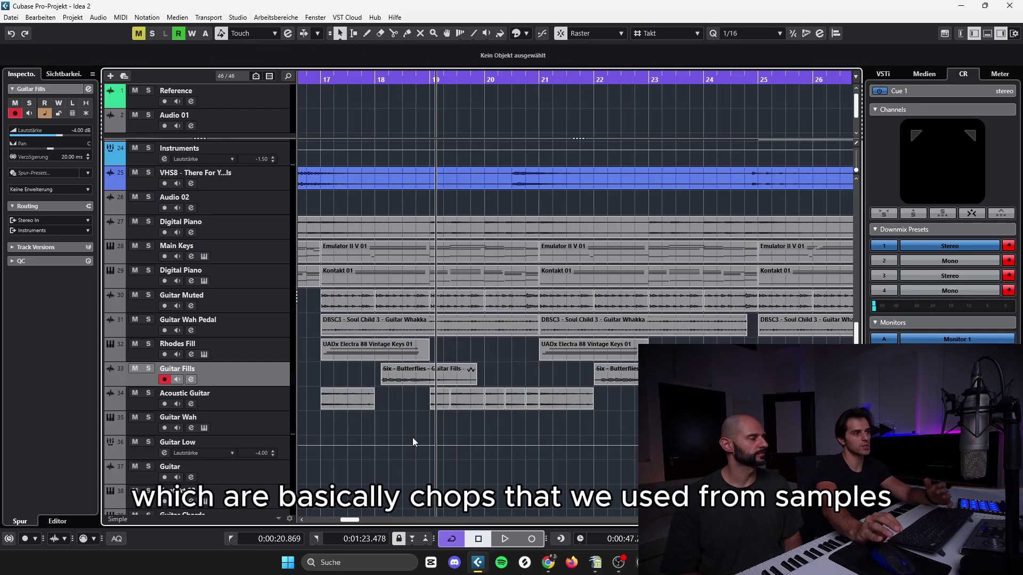
Step: Solo the Guitar Muted, Guitar Wah Pedal, Guitar Fills and Acoustic Guitar tracks and play them together from bar 17
scroll(412, 437, "down", 2)
scroll(413, 437, "up", 2)
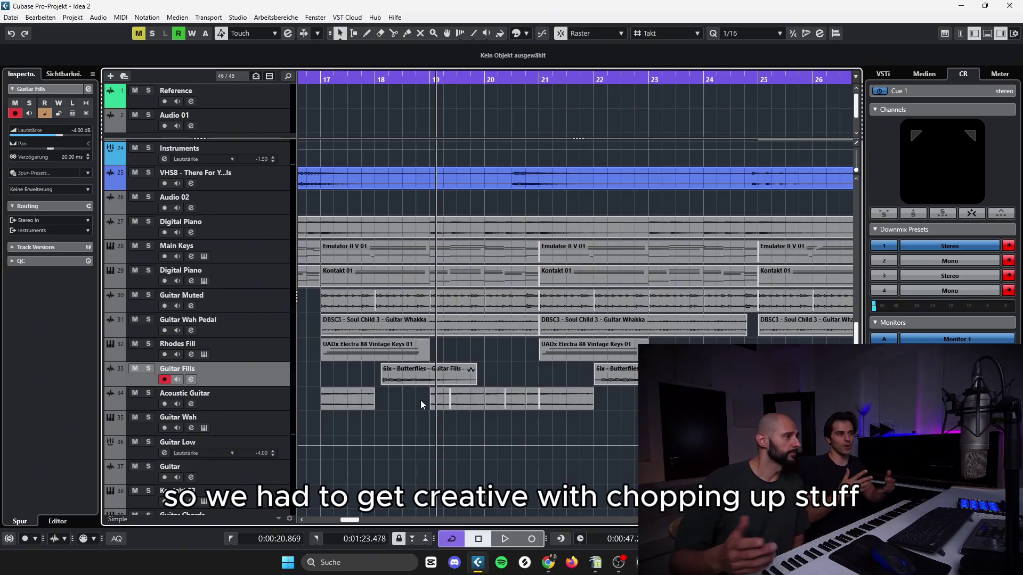
scroll(315, 357, "down", 3)
scroll(365, 424, "down", 1)
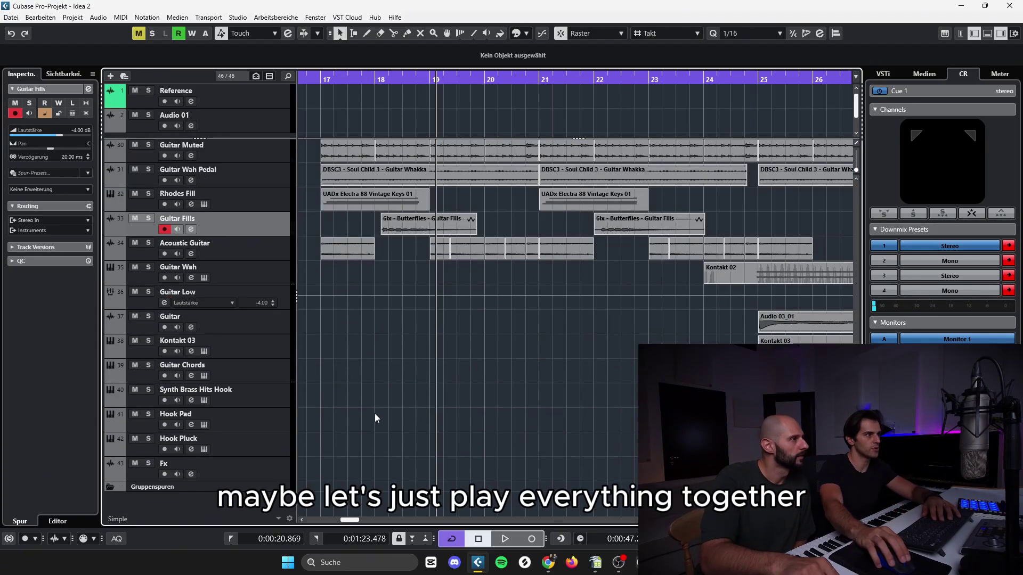
scroll(376, 417, "up", 3)
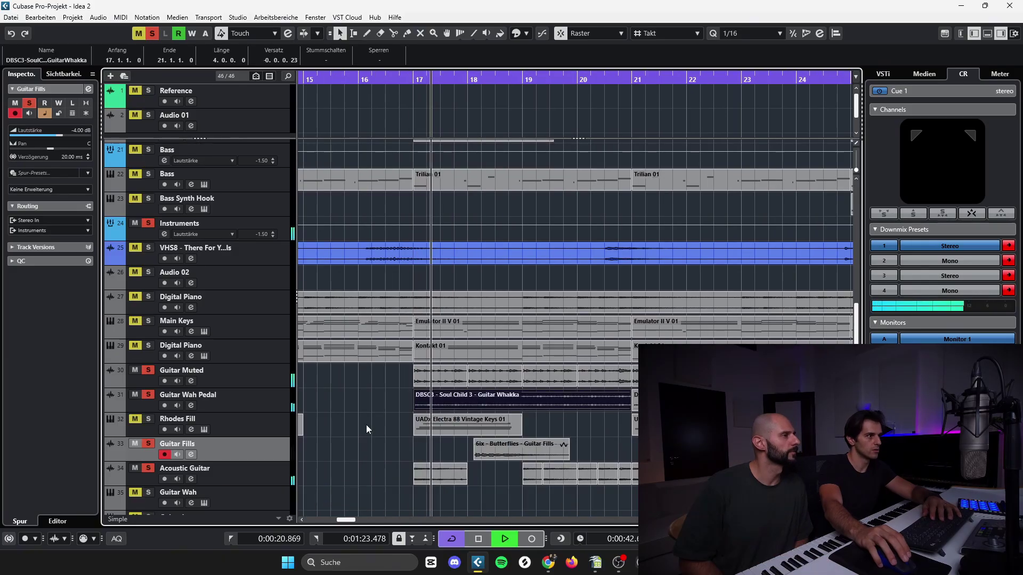
scroll(366, 424, "down", 1)
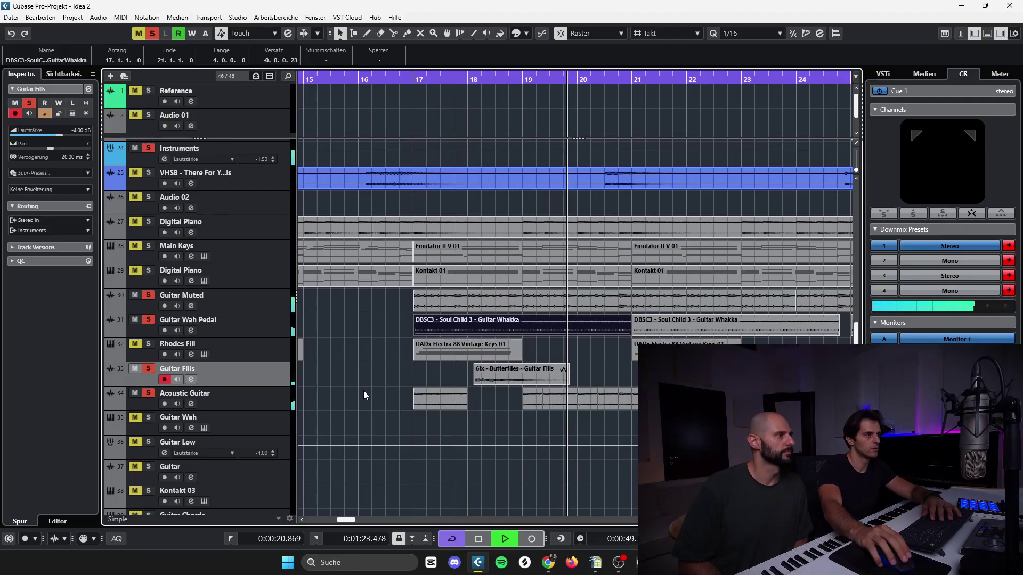
Step: Stop playback and add the Main Keys, MIDI Digital Piano and Rhodes Fill tracks to the soloed guitars
left_click(465, 286)
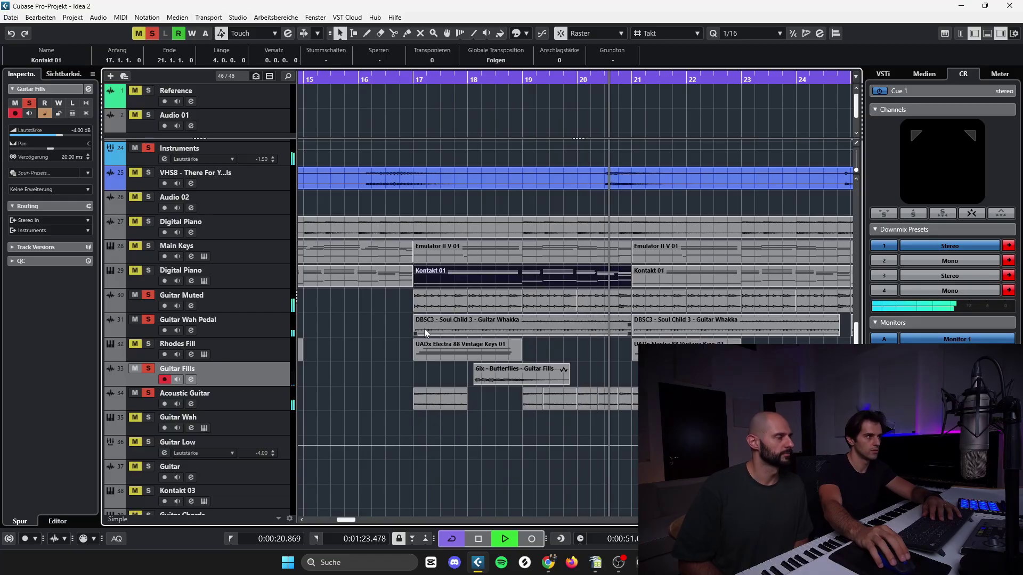
key("space")
left_click(148, 270)
left_click(139, 224)
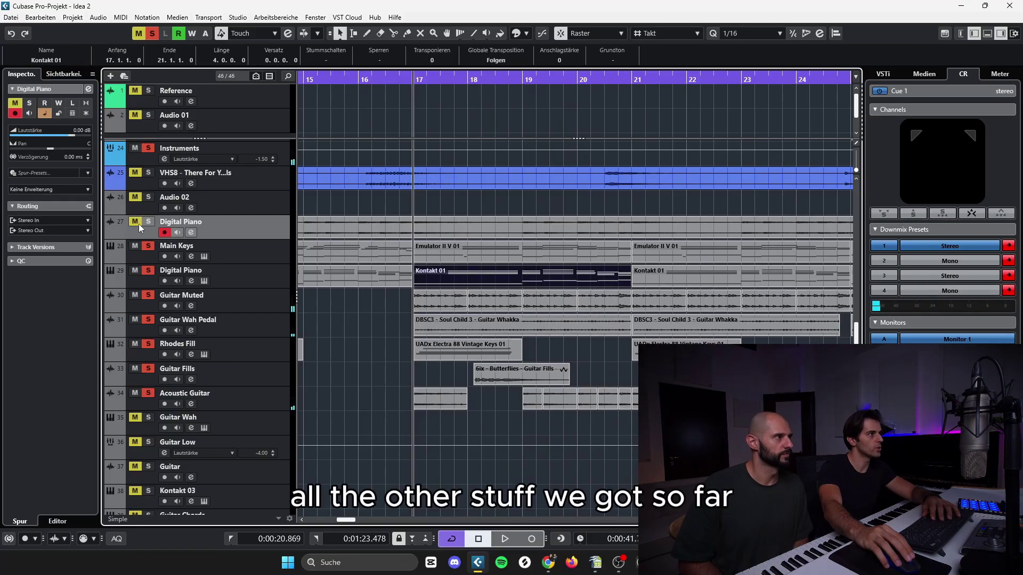
Step: Clear all solos and play the full arrangement from bar 17 into the hook at bar 25
key("Up")
scroll(382, 305, "up", 3)
key("space")
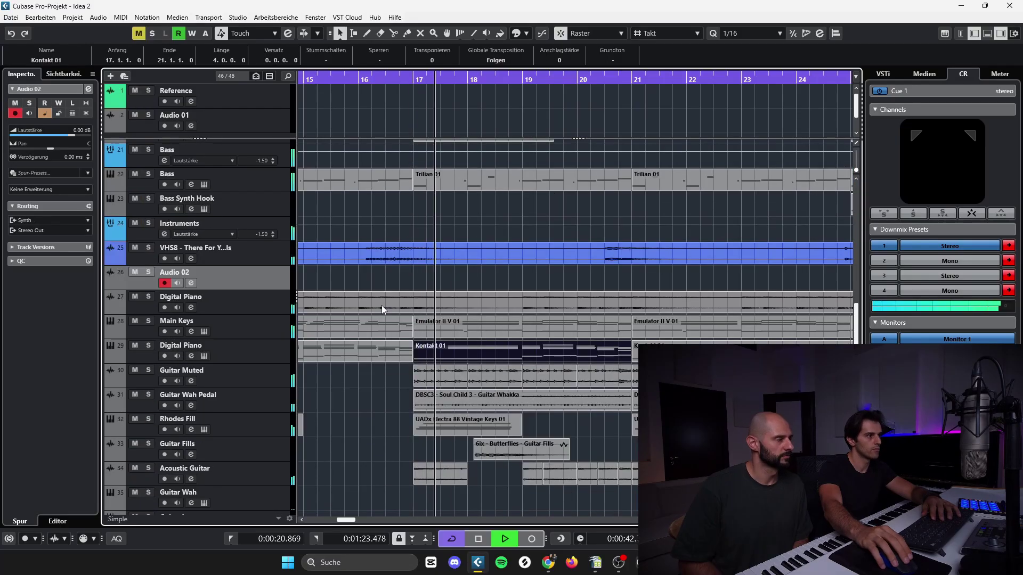
scroll(381, 306, "down", 3)
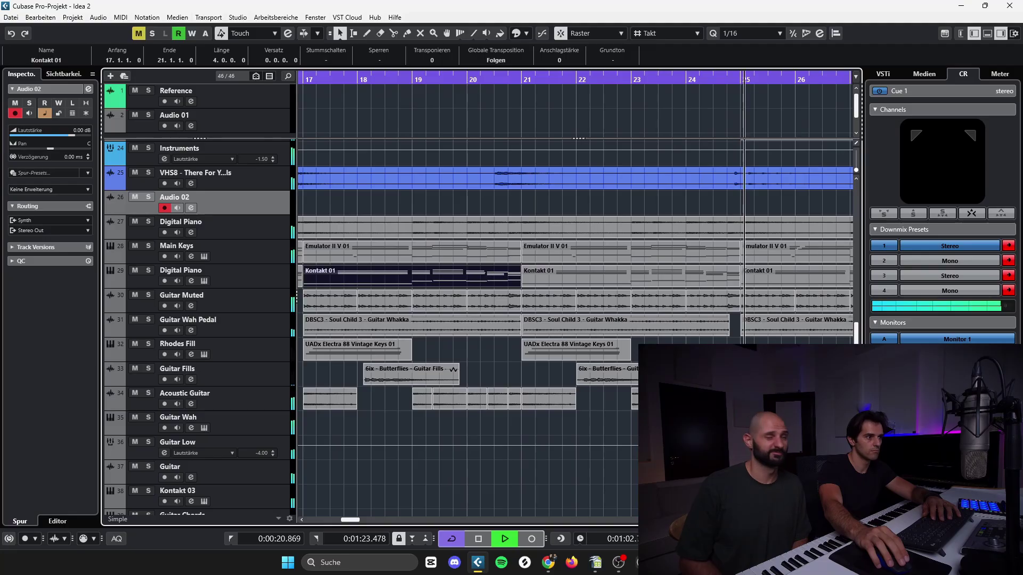
scroll(469, 331, "down", 3)
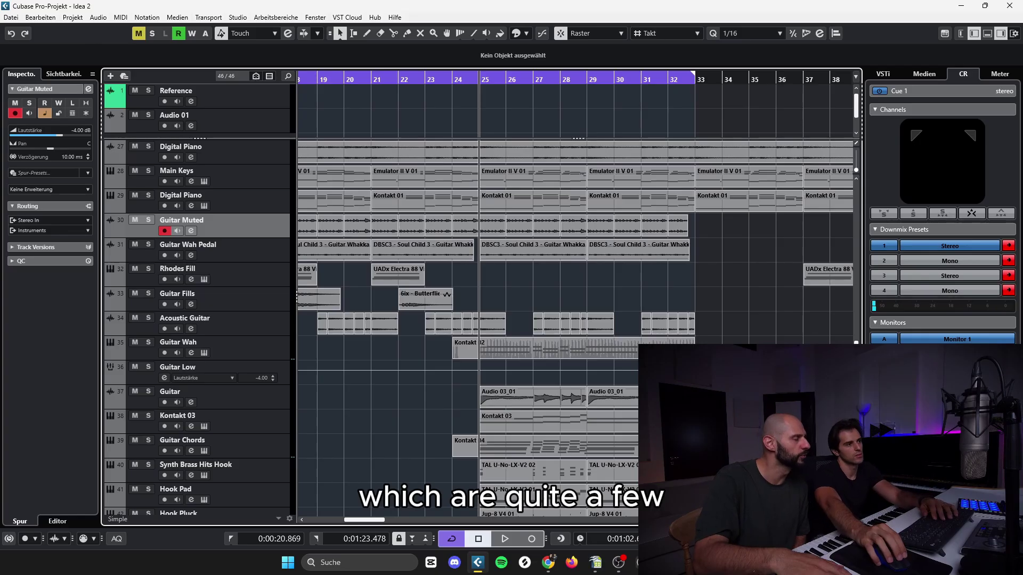
Step: Solo the Bass Synth Hook track, play its Trilian clips from bar 25, stop playback, and clear the solo
scroll(430, 337, "up", 9)
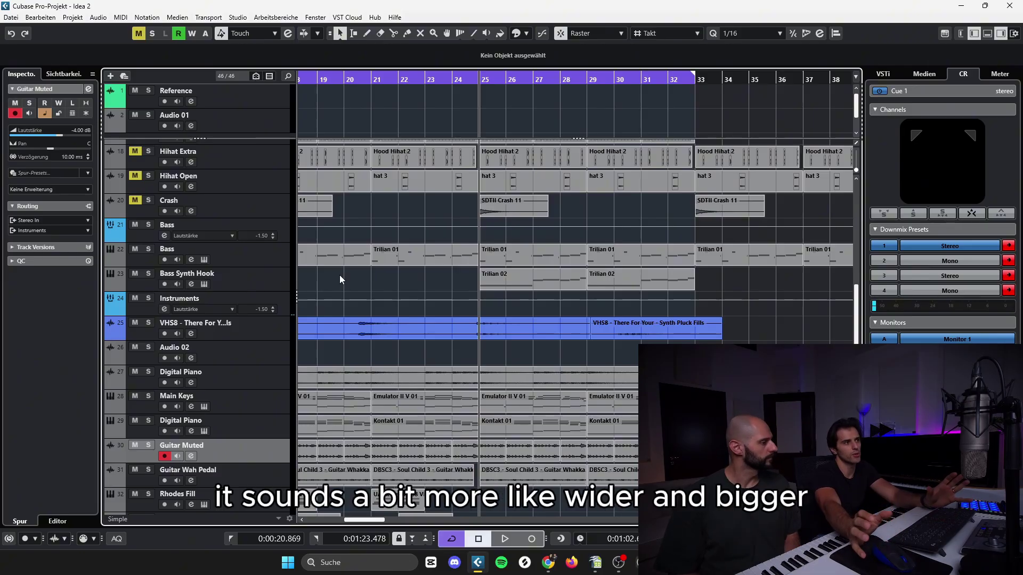
scroll(340, 274, "up", 3)
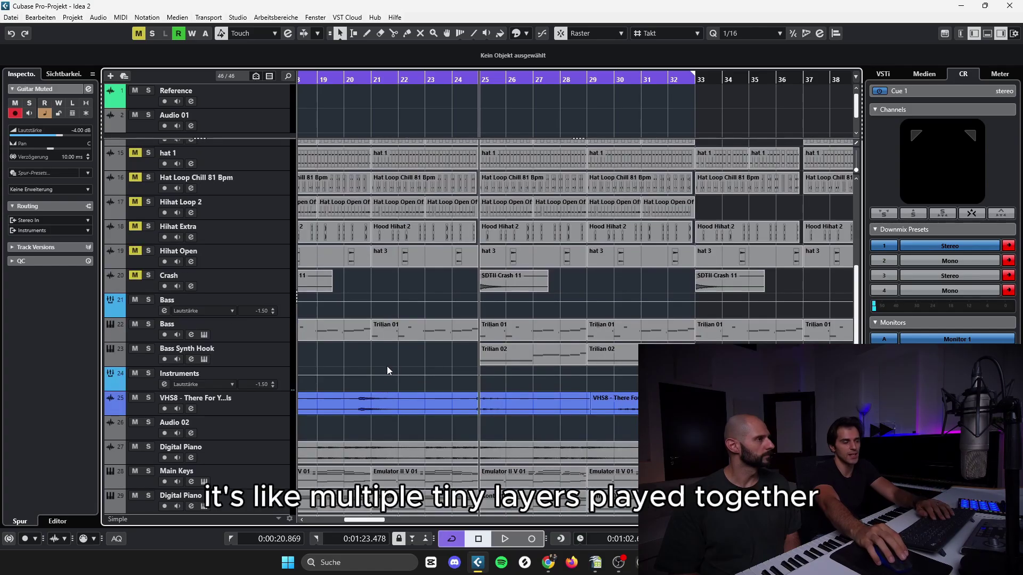
left_click(148, 348)
left_click(506, 354)
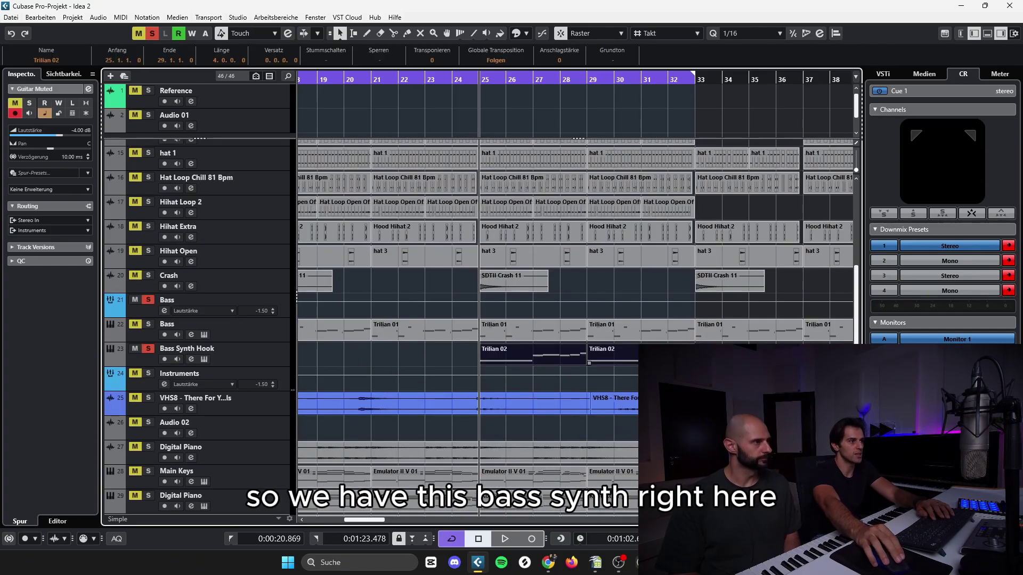
left_click(362, 360)
key("space")
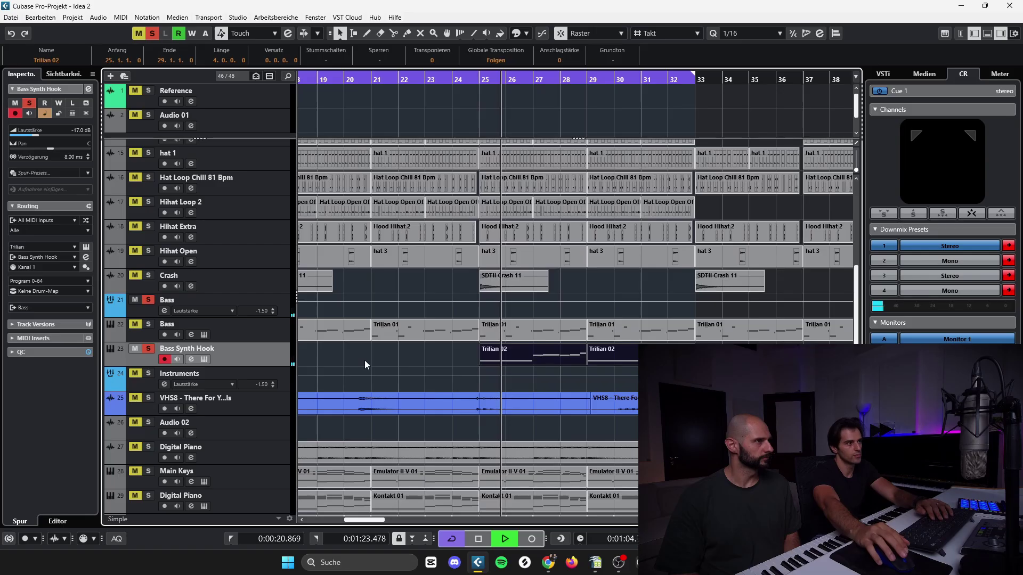
key("space")
left_click(148, 348)
Step: Marquee-select the block of hook clips from the Guitar track down to Hook Pluck, and clear the selection
scroll(504, 383, "down", 5)
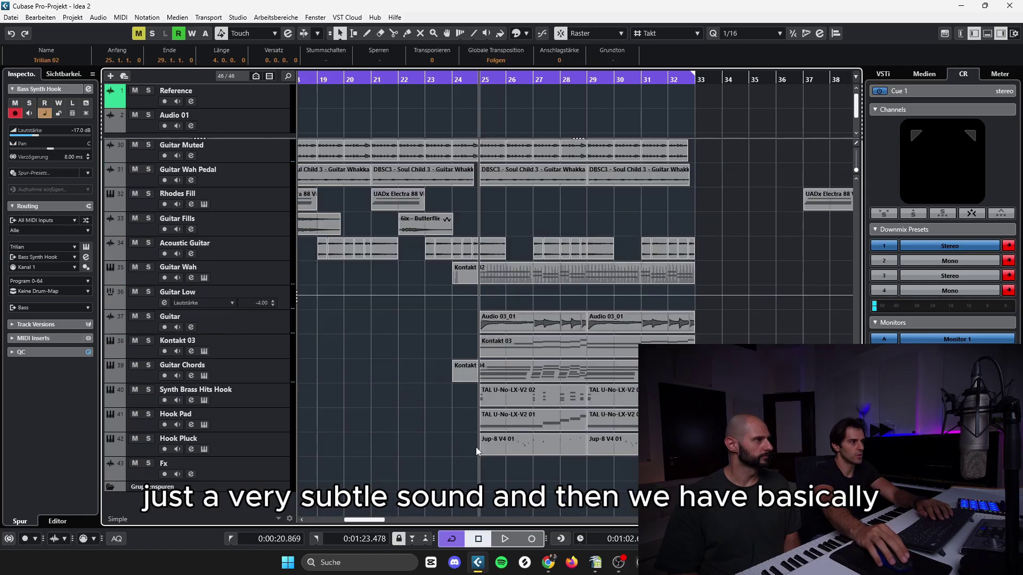
left_click_drag(504, 435, 751, 319)
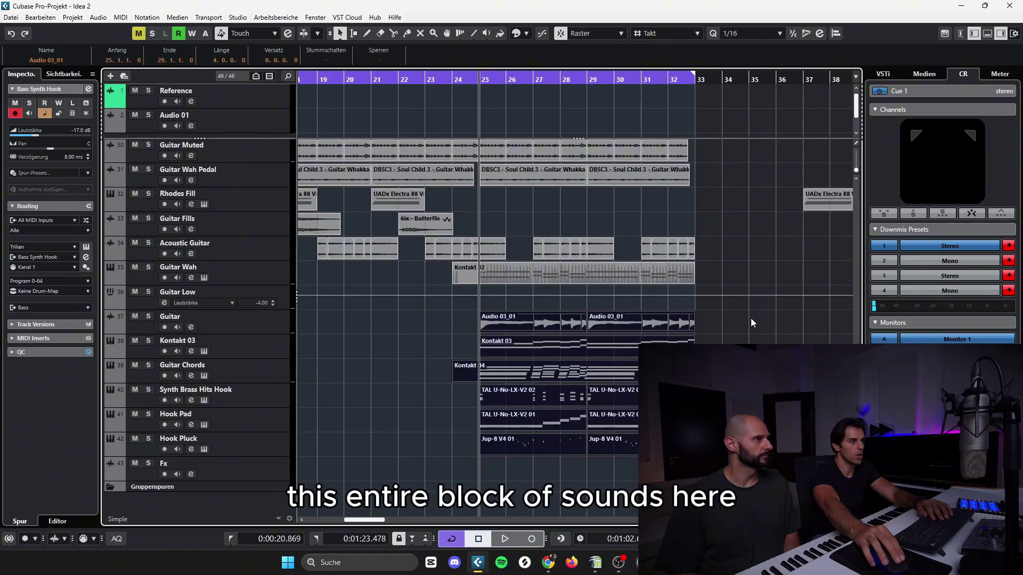
left_click_drag(420, 467, 729, 325)
left_click(729, 325)
Step: Solo and play the Guitar and Kontakt 03 tracks from bar 25, and review the Kontakt 03 notes in the key editor
key("s")
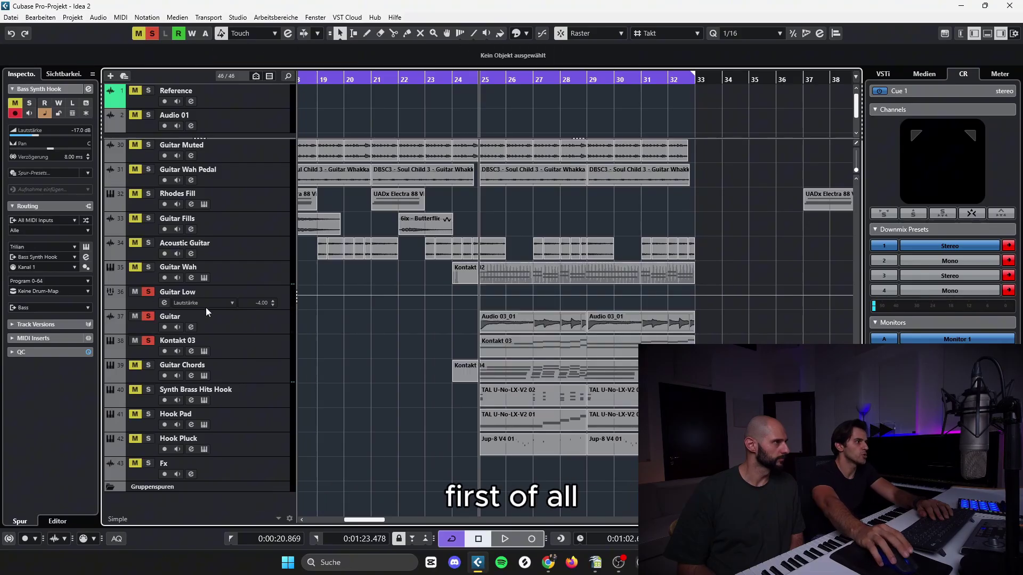
left_click_drag(385, 345, 730, 326)
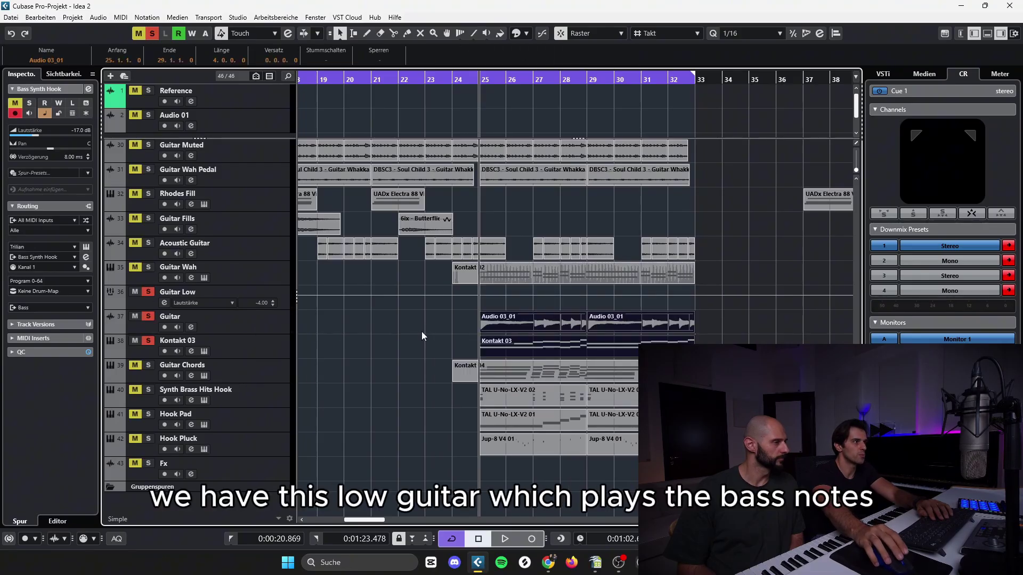
key("space")
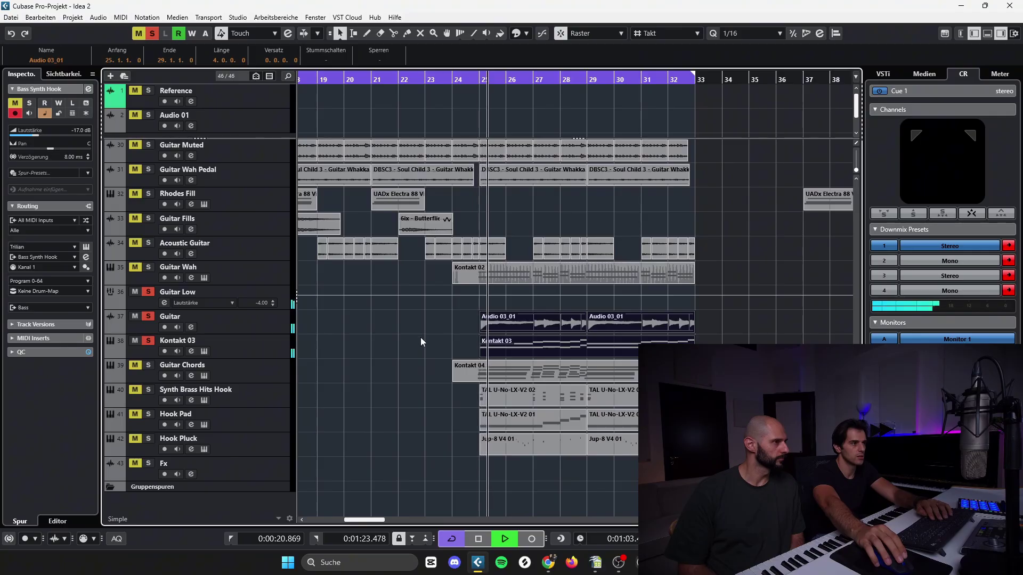
key("space")
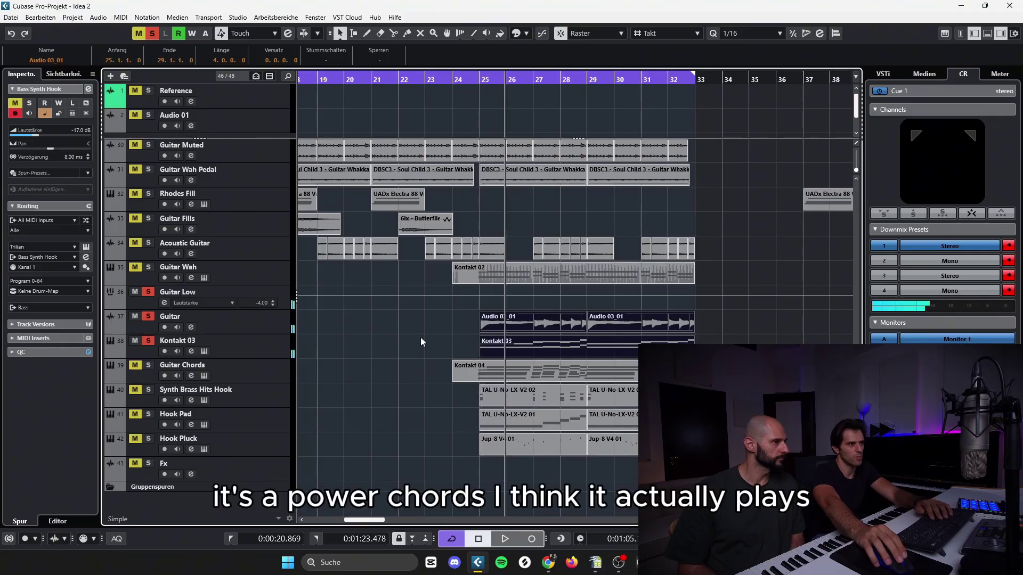
double_click(500, 348)
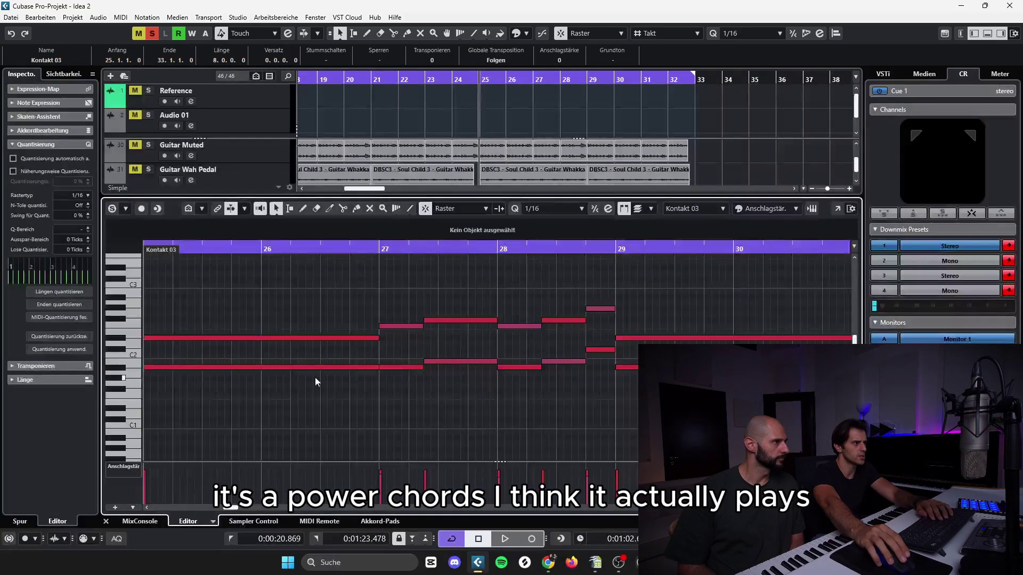
left_click(106, 521)
Step: Solo the Guitar Chords track and review its Kontakt instrument preset, closing the instrument window when done
left_click(493, 373)
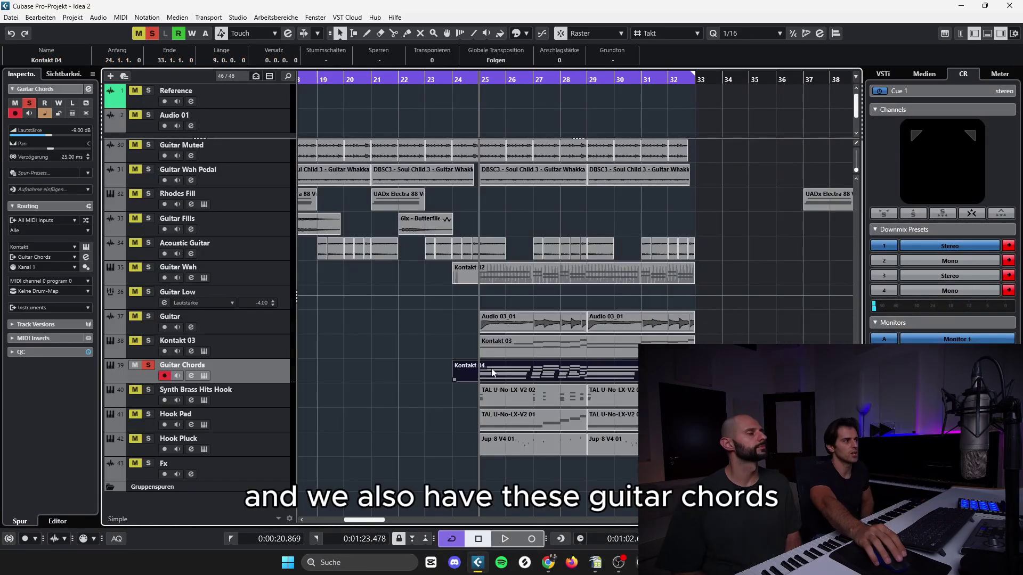
left_click(85, 249)
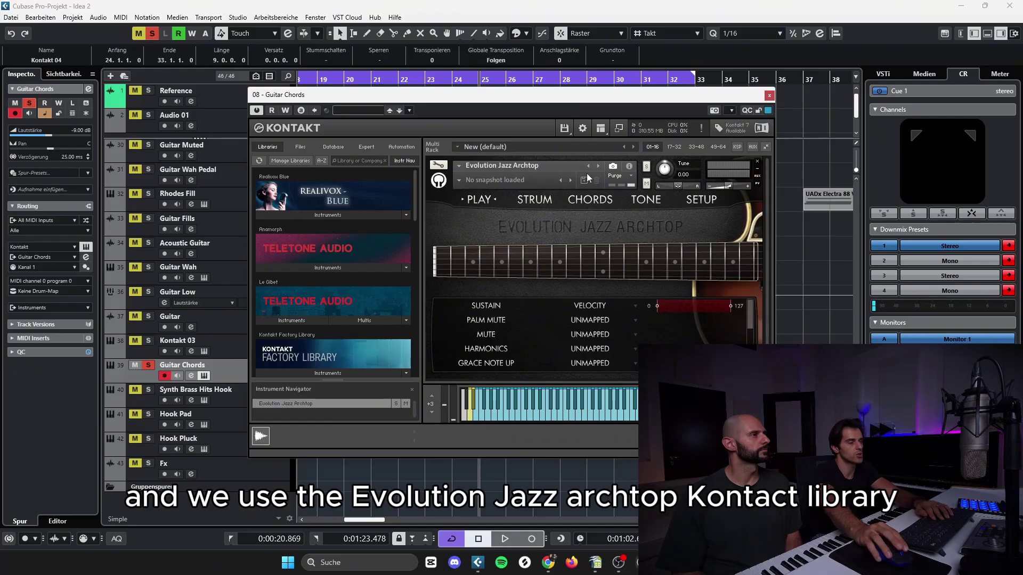
left_click(769, 96)
Step: Open the Guitar Chords clip in the key editor and examine its chord notes from bar 25 onward
double_click(554, 383)
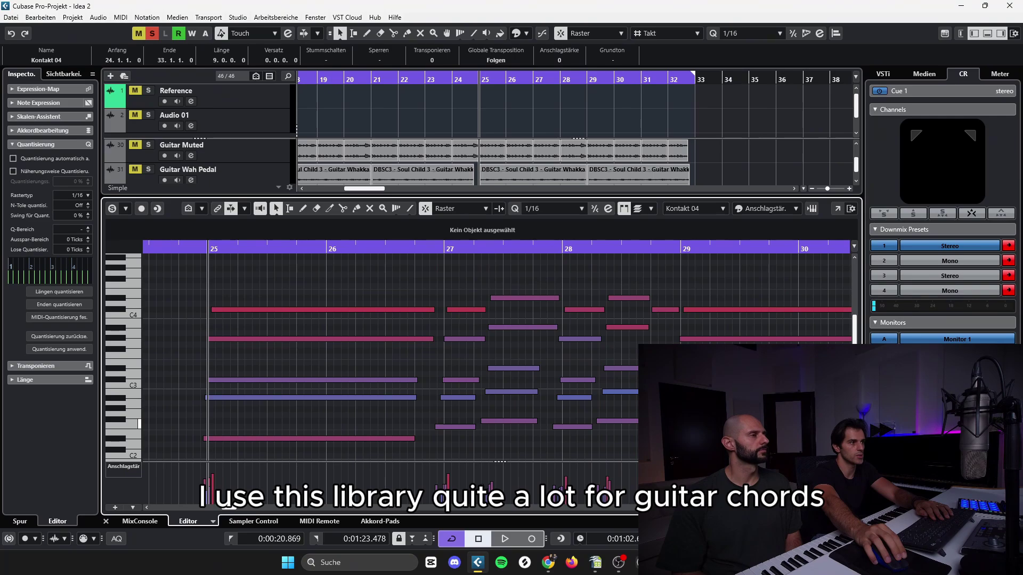
scroll(761, 269, "down", 1)
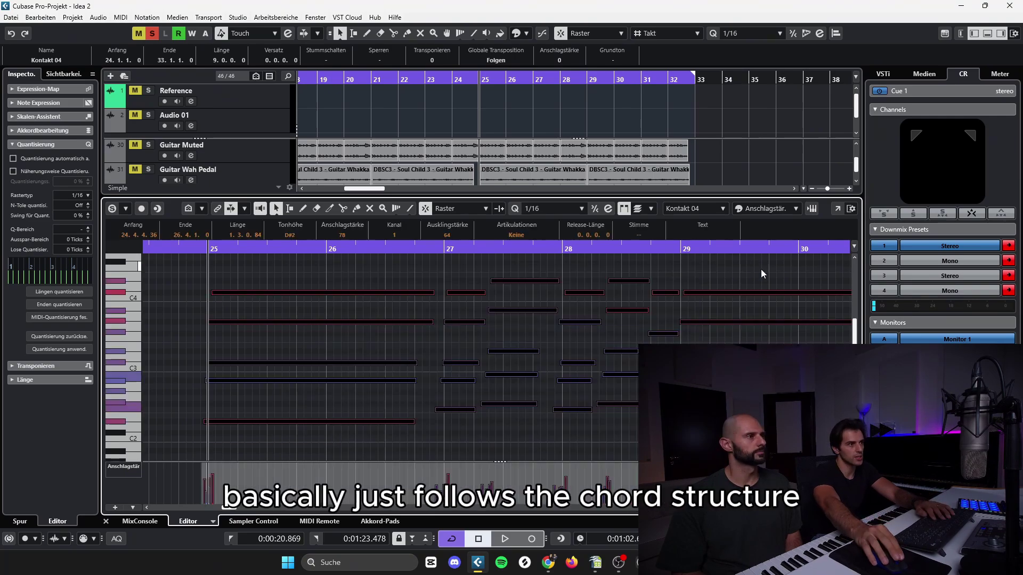
left_click_drag(762, 270, 805, 277)
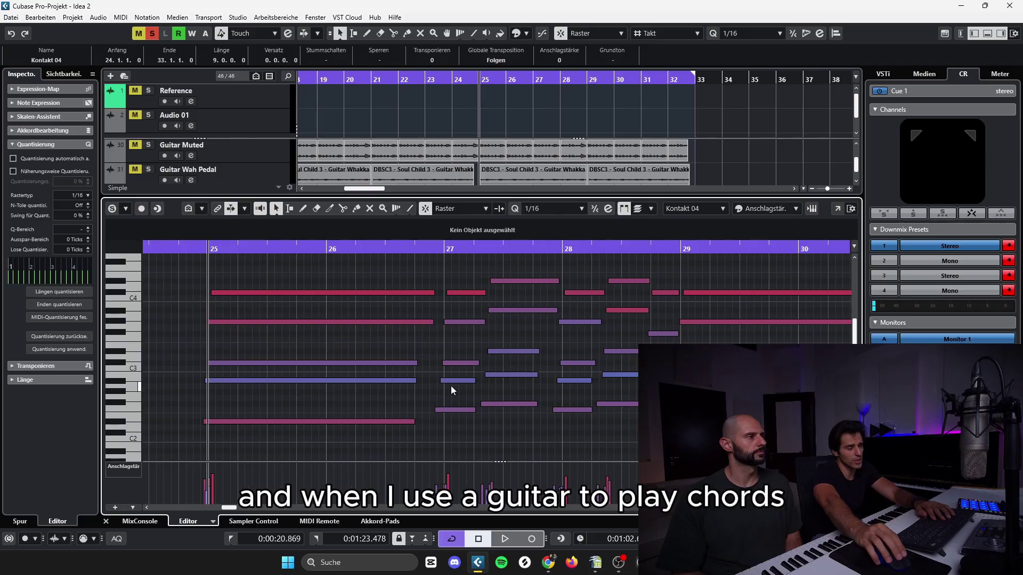
left_click_drag(363, 441, 765, 268)
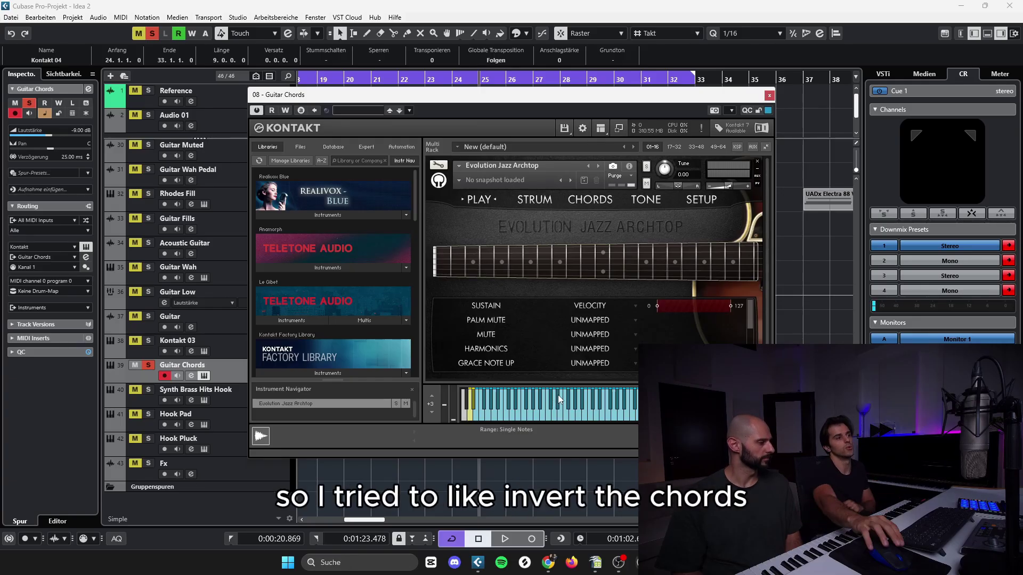
Step: Close the Guitar Chords instrument window and reopen the clip's notes in the key editor to review the chord voicings
left_click(769, 97)
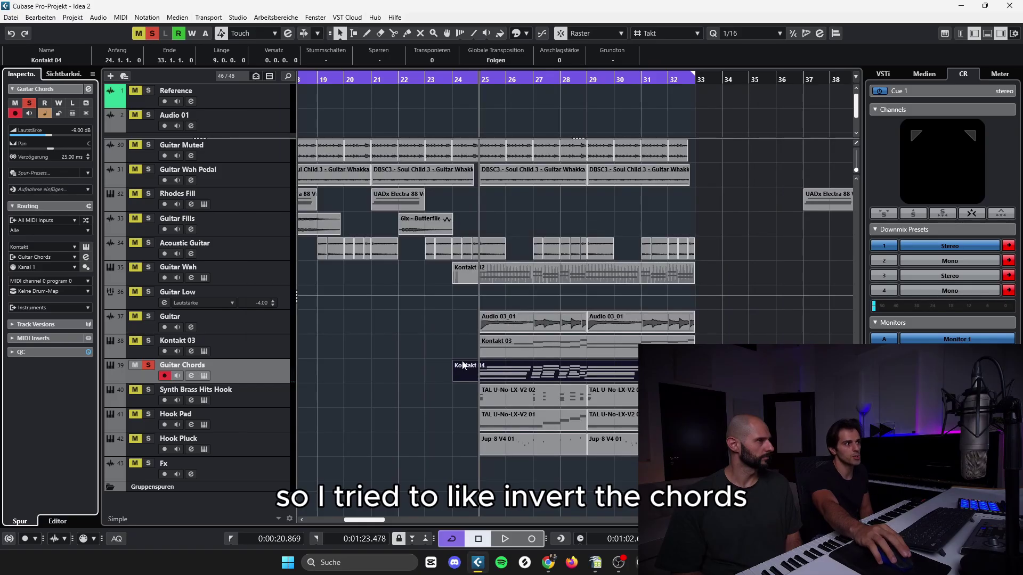
double_click(510, 373)
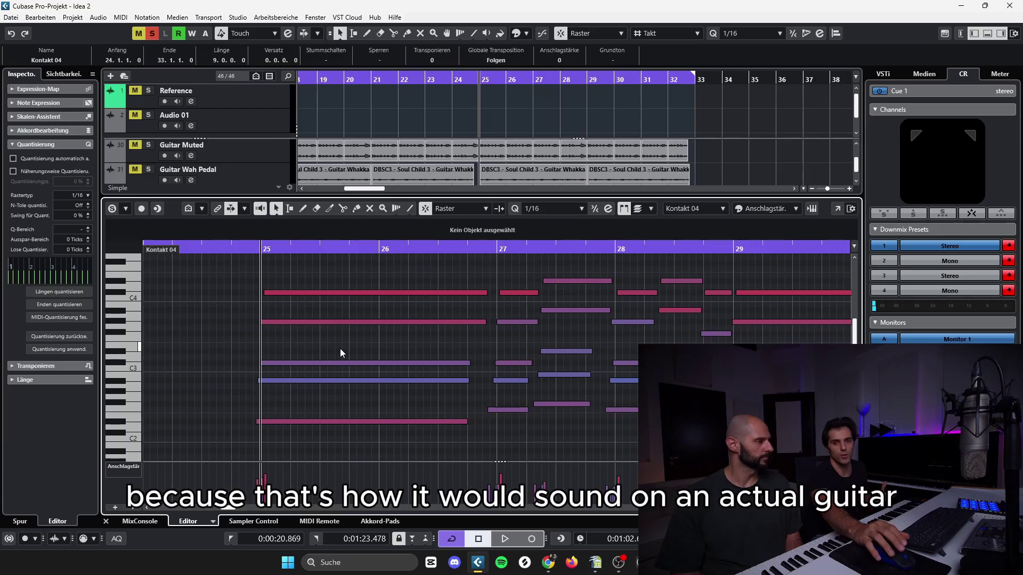
Step: Select the Guitar Chords notes from bar 25 through bar 28 and play them back to review the chord inversions
left_click_drag(273, 437, 733, 269)
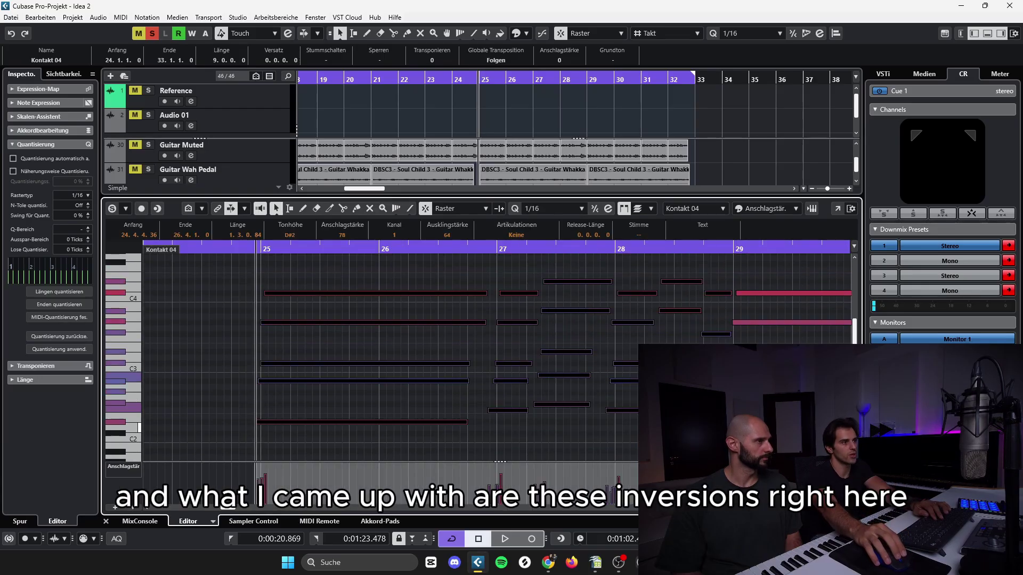
key("space")
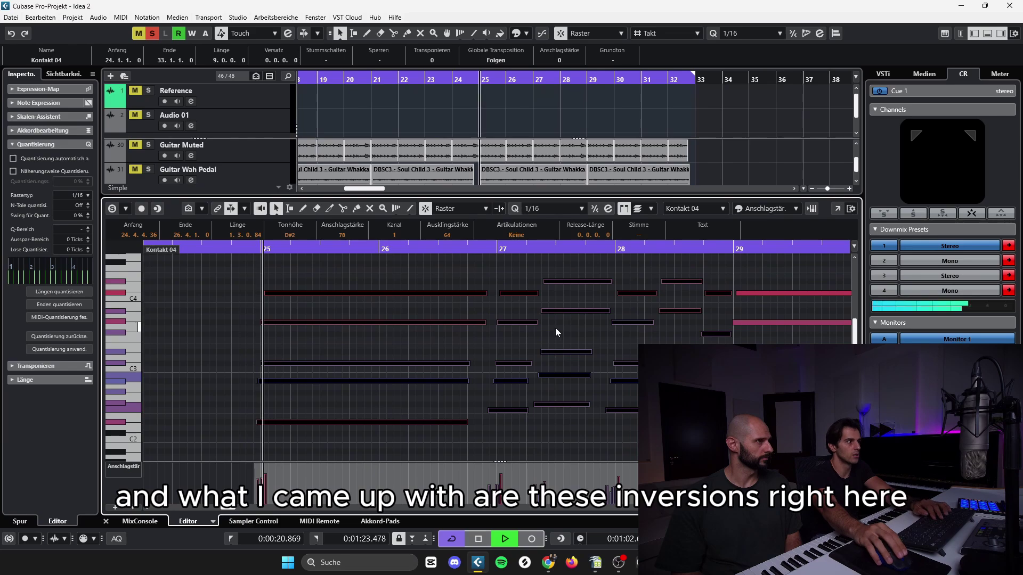
left_click(232, 355)
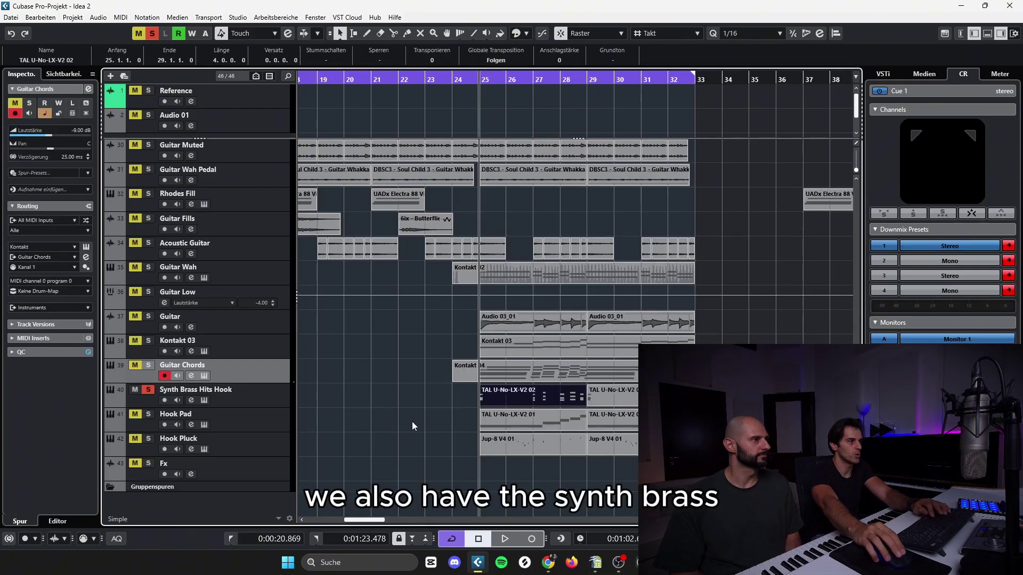
Step: Select the soloed Synth Brass Hits Hook track and play it from bar 25
left_click(413, 426)
key("Down")
key("space")
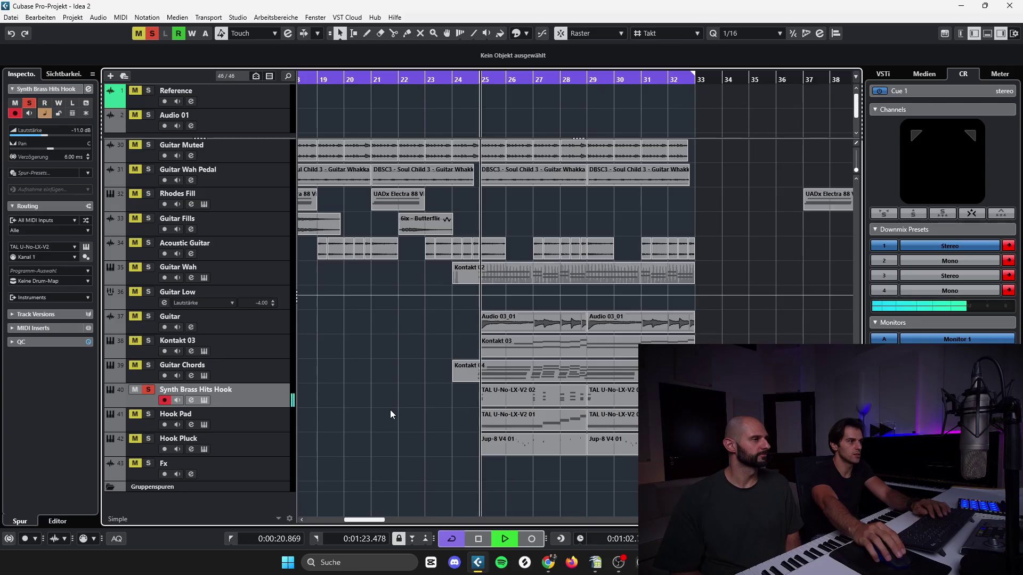
Step: Examine the Synth Brass Hits Hook clip's notes in the key editor during playback, stopping playback and closing the editor when done
left_click(512, 398)
double_click(524, 397)
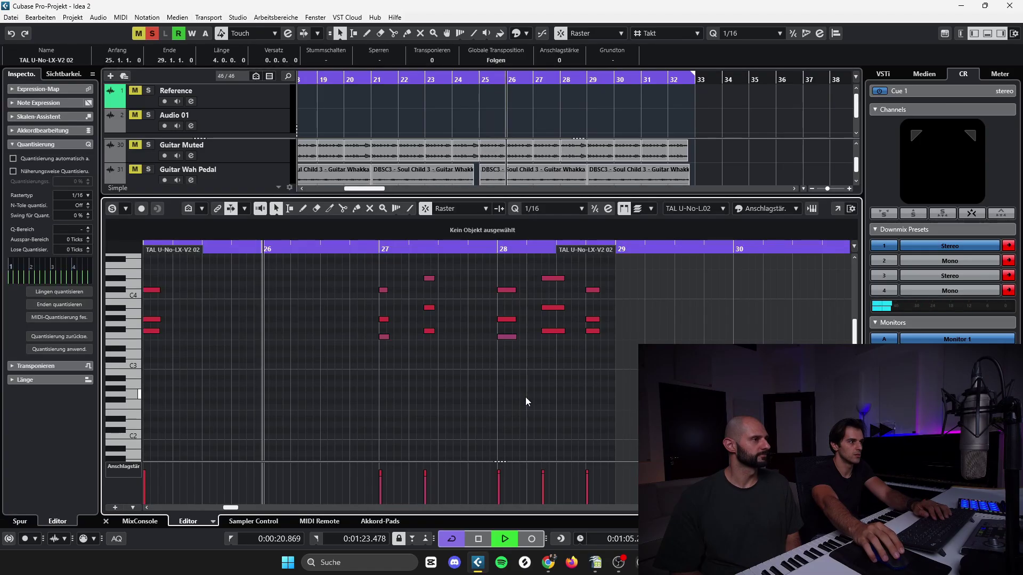
scroll(533, 398, "up", 3)
left_click_drag(372, 426, 616, 418)
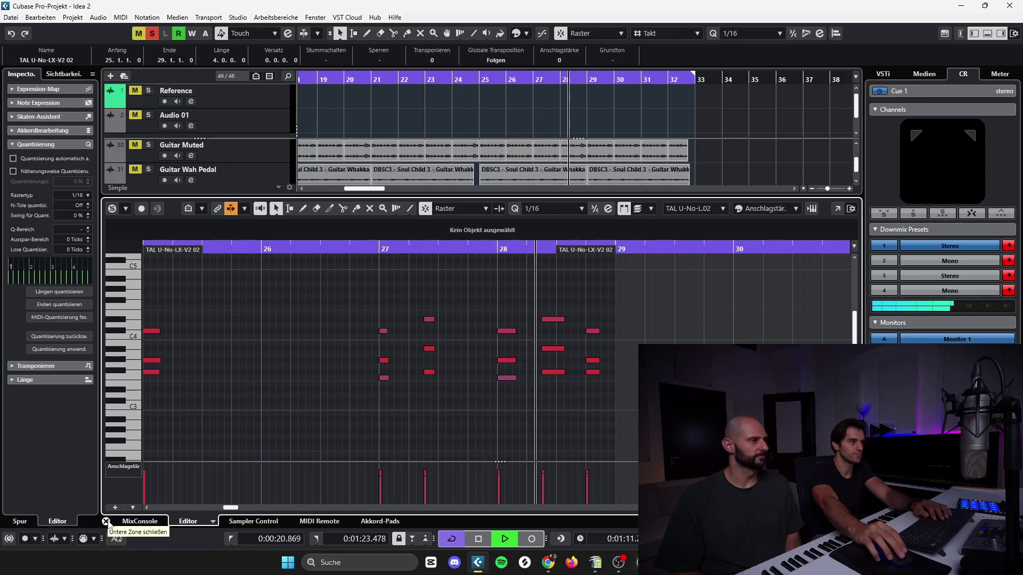
key("space")
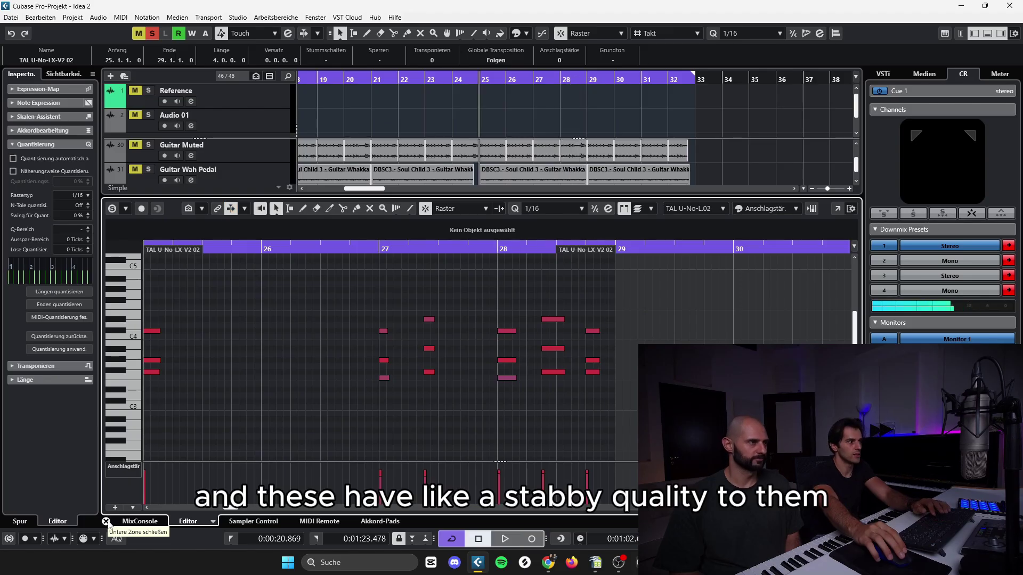
left_click(106, 522)
Step: Review the Synth Brass Hits Hook's TAL-U-No-LX preset and its H910 Harmonizer insert, including the harmonizer's preset list and mix level
left_click(85, 249)
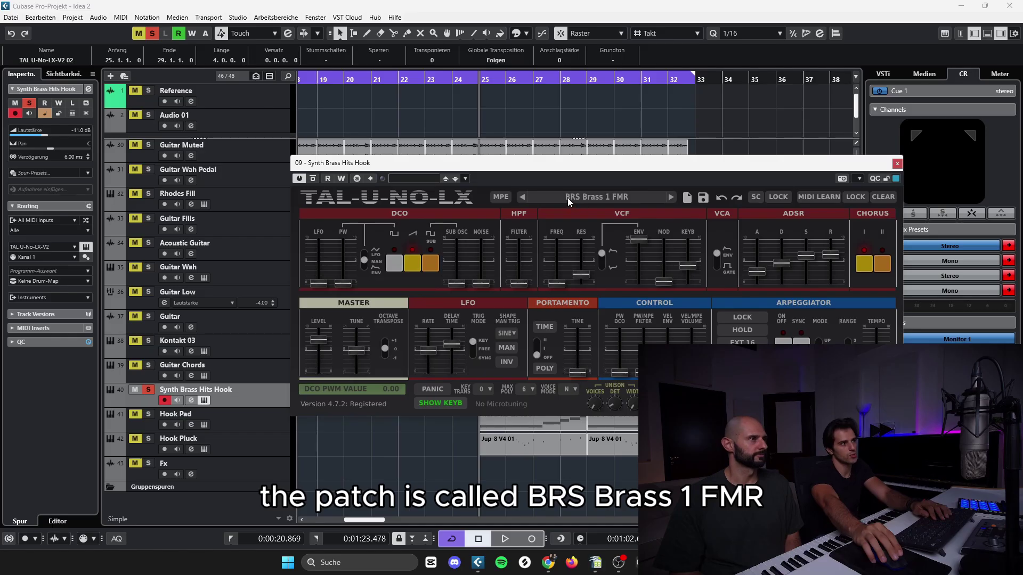
left_click(623, 200)
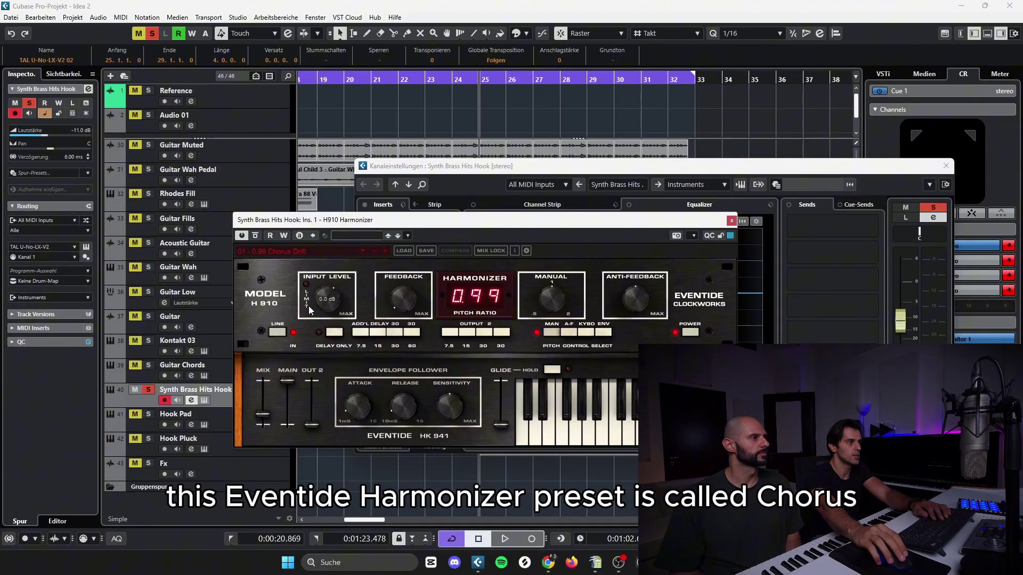
left_click(302, 252)
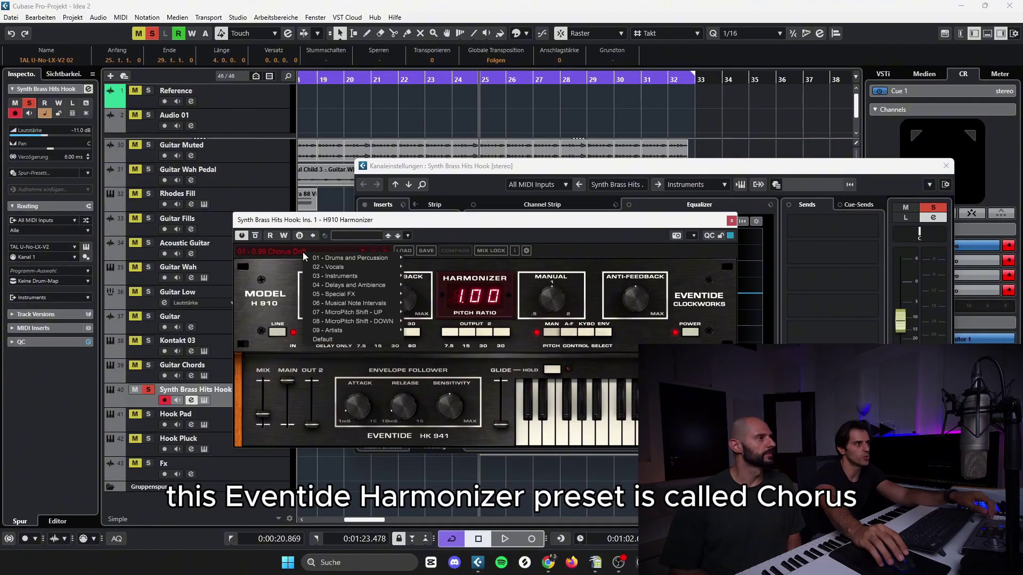
left_click(399, 237)
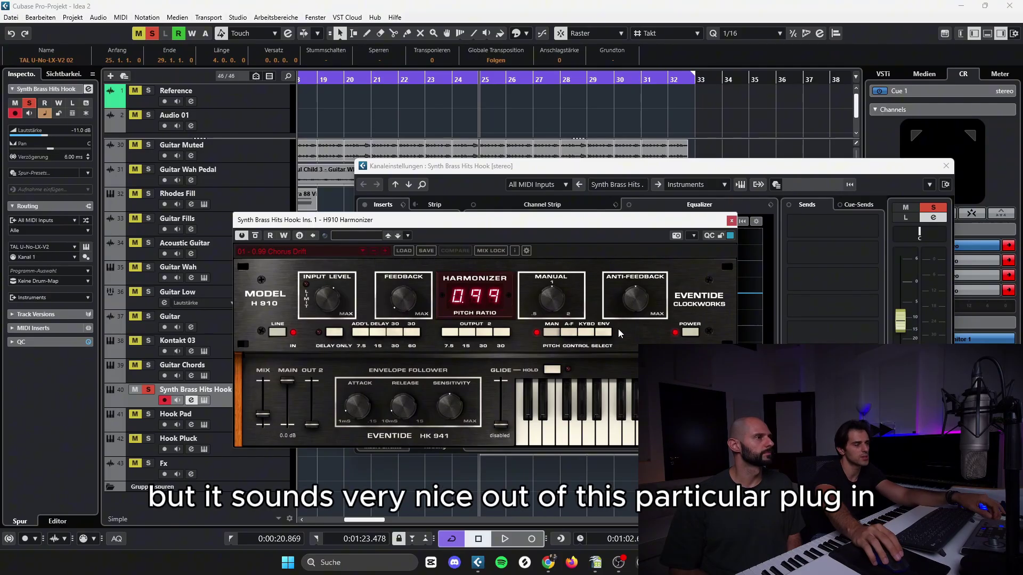
mouse_move(264, 420)
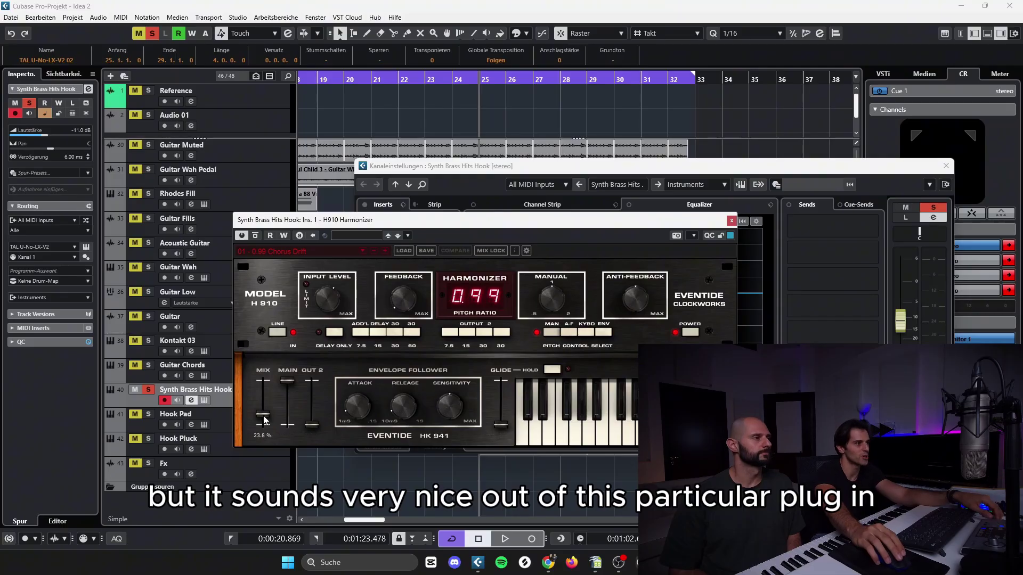
left_click(732, 220)
Step: Inspect the ValhallaVintageVerb and Ozone 5 Imager inserts on Synth Brass Hits Hook, playing the track to check the stereo imaging
left_click(414, 234)
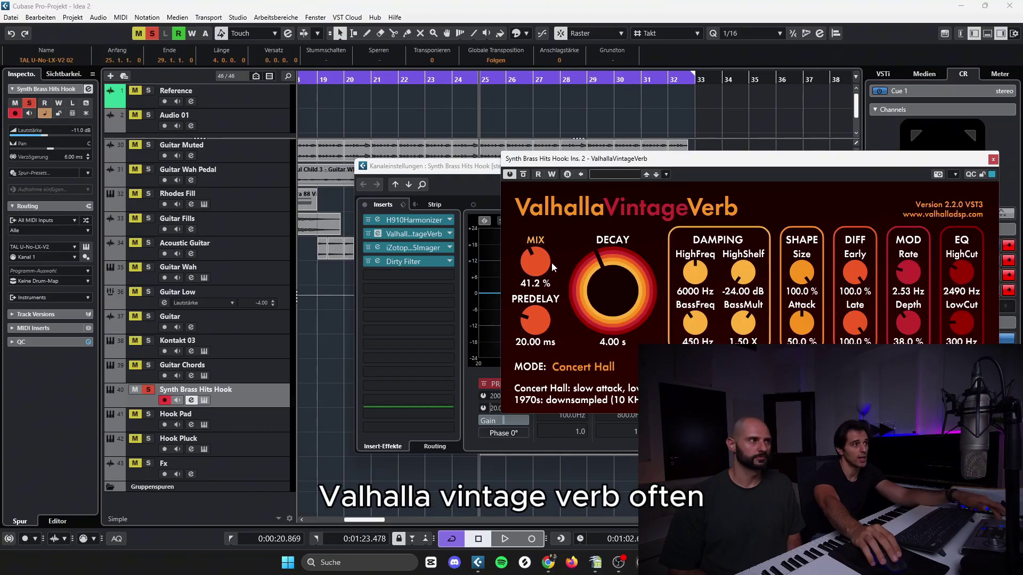
left_click_drag(927, 160, 837, 184)
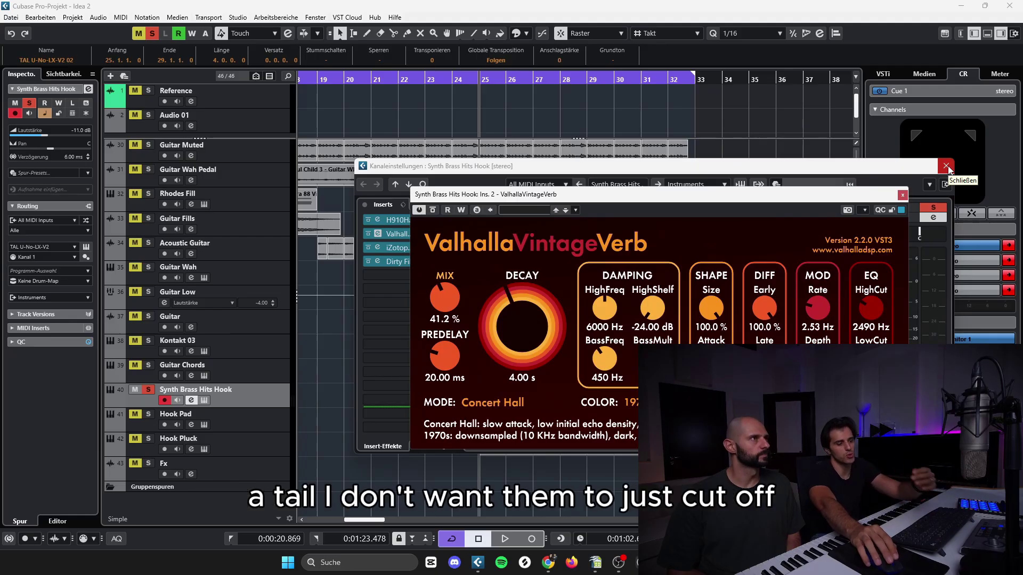
left_click(397, 248)
key("space")
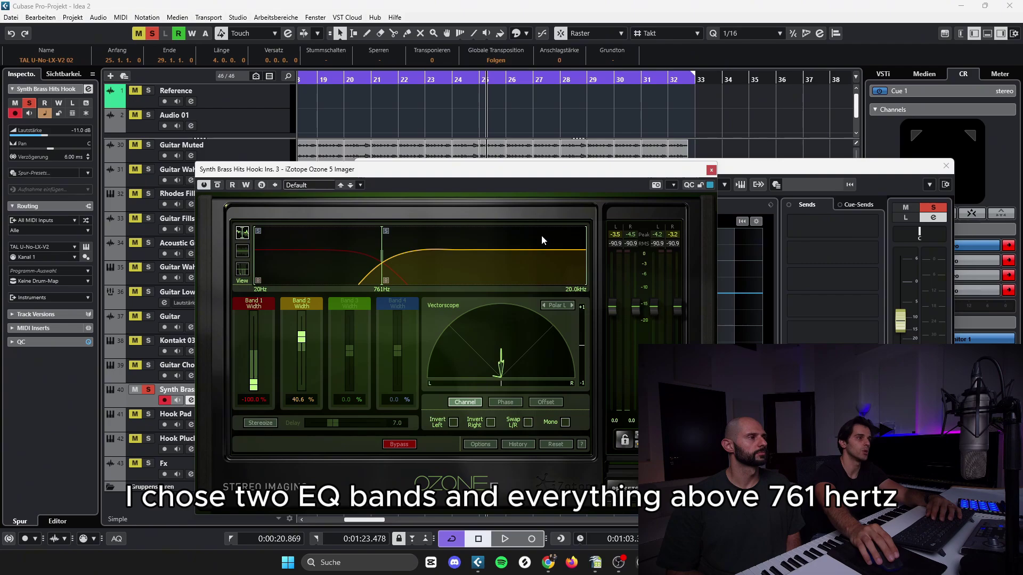
left_click(711, 169)
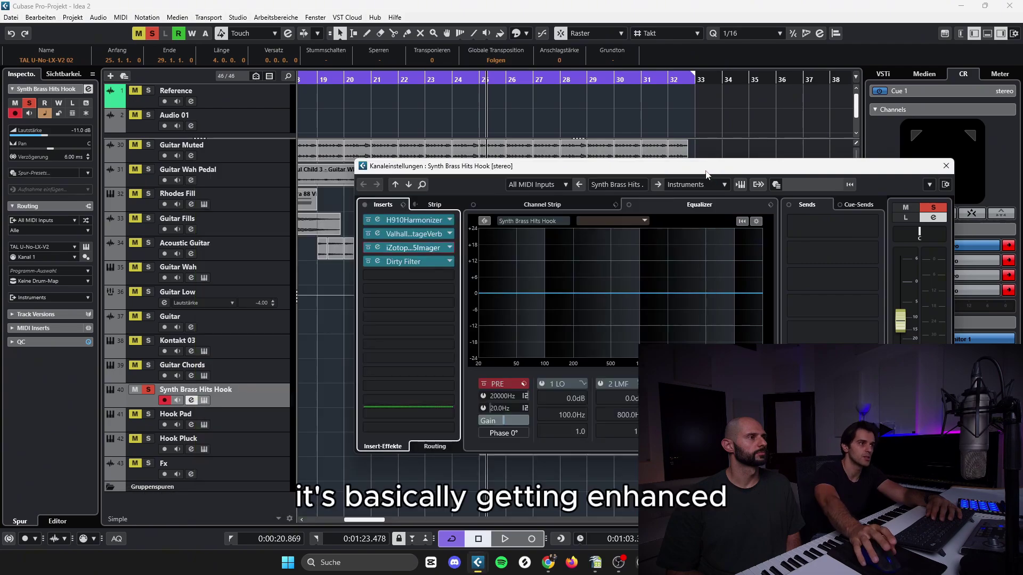
Step: Review the Dirty Filter insert on Synth Brass Hits Hook and close its channel settings
left_click(400, 258)
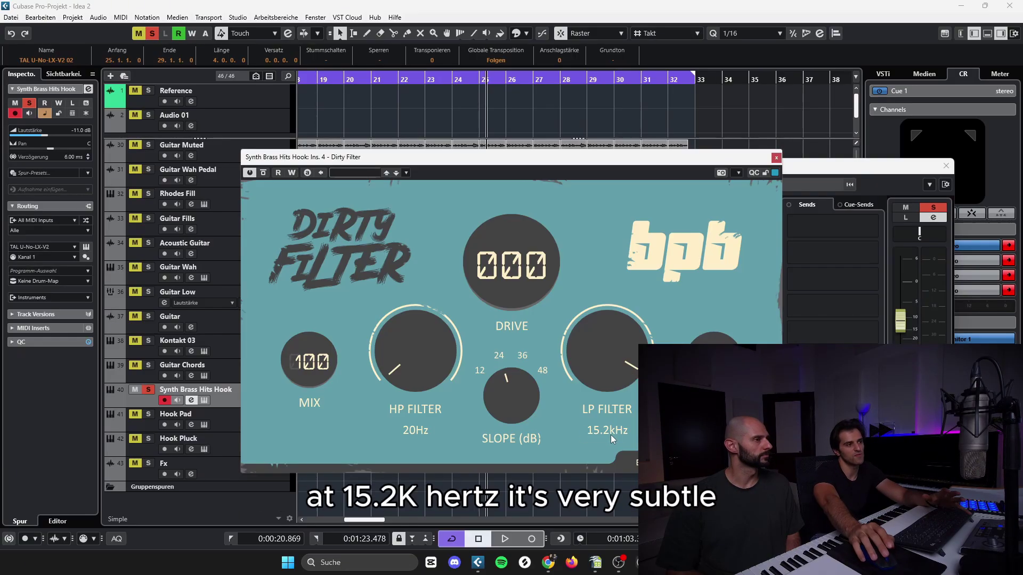
left_click(776, 158)
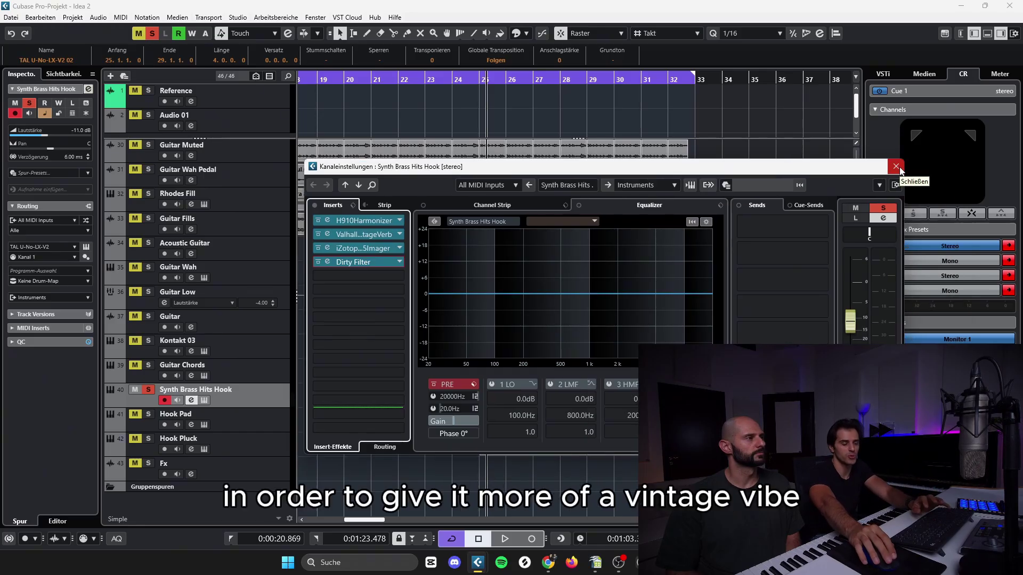
left_click(897, 166)
Step: Solo the Hook Pad and Hook Pluck tracks, and audition the Hook Pluck alone from bar 25
left_click(148, 414, "ctrl")
left_click(150, 439)
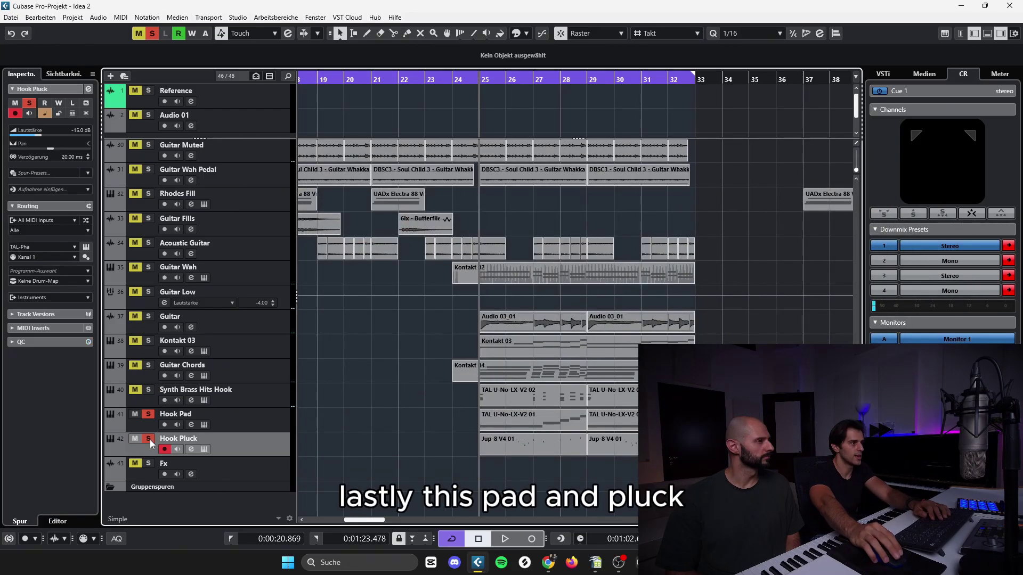
left_click(183, 417)
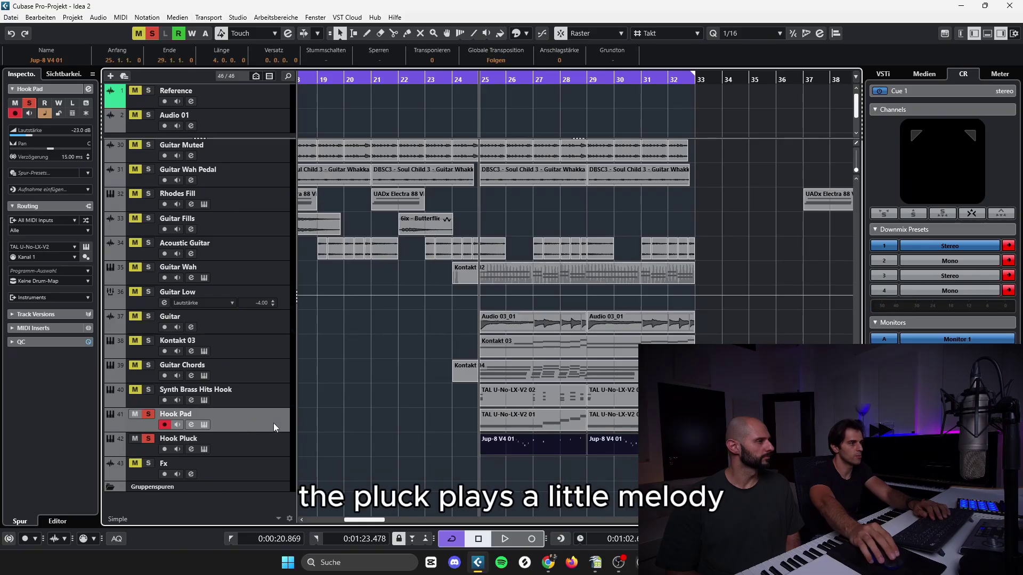
key("space")
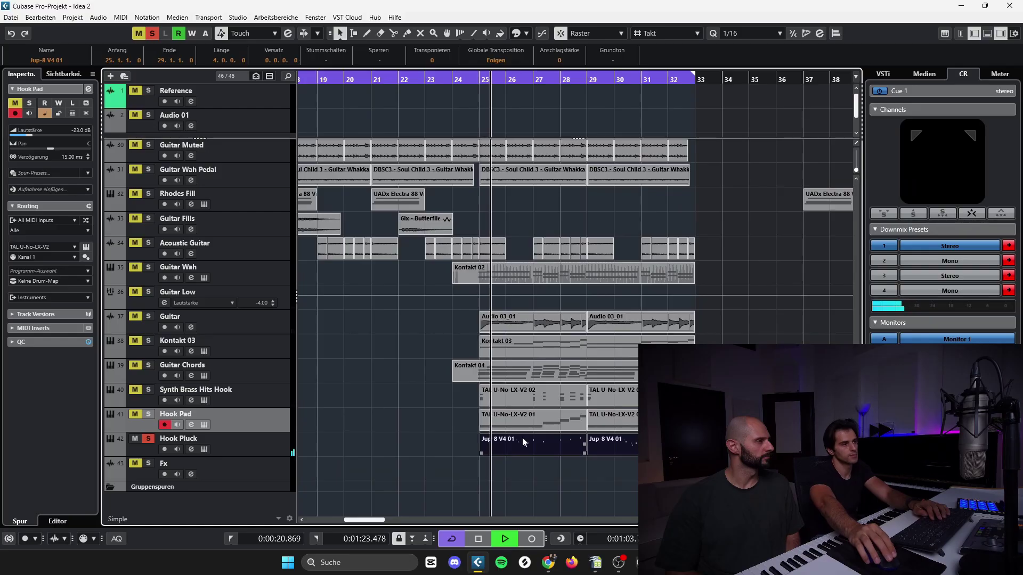
left_click(306, 453)
key("Down")
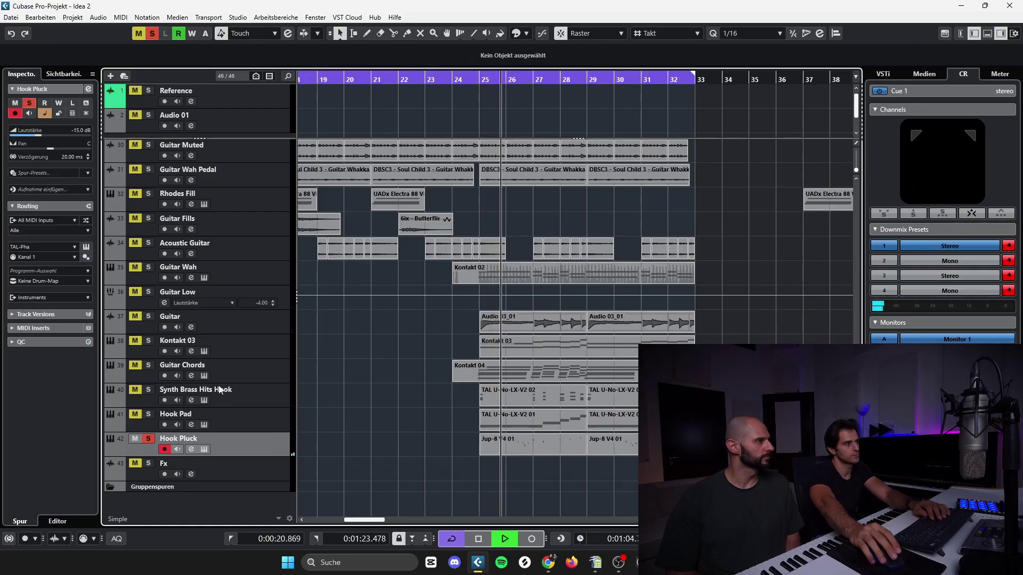
Step: Review the Hook Pluck's TAL-Pha instrument preset, stopping playback and closing the instrument window when done
left_click(86, 248)
key("space")
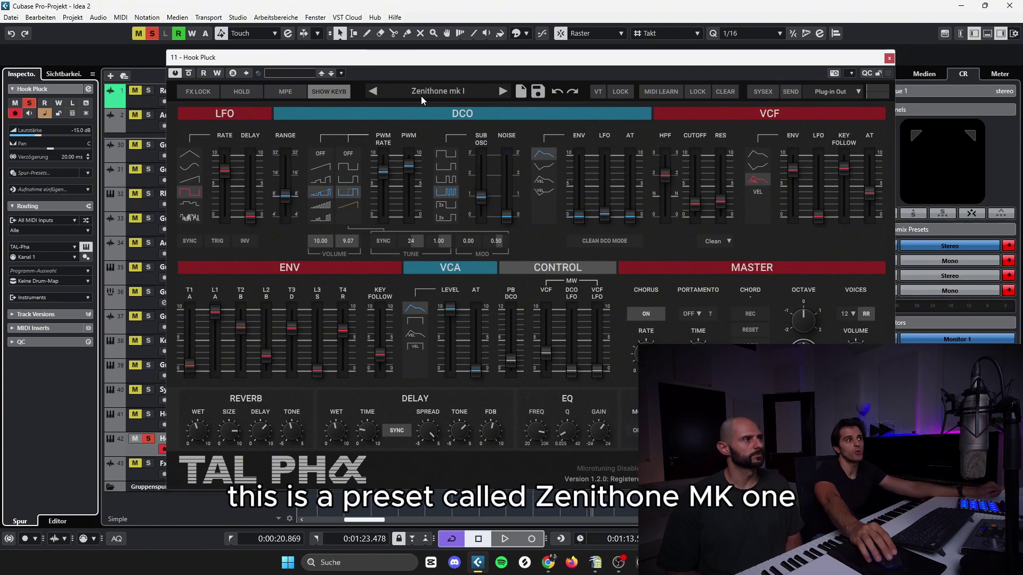
left_click(887, 57)
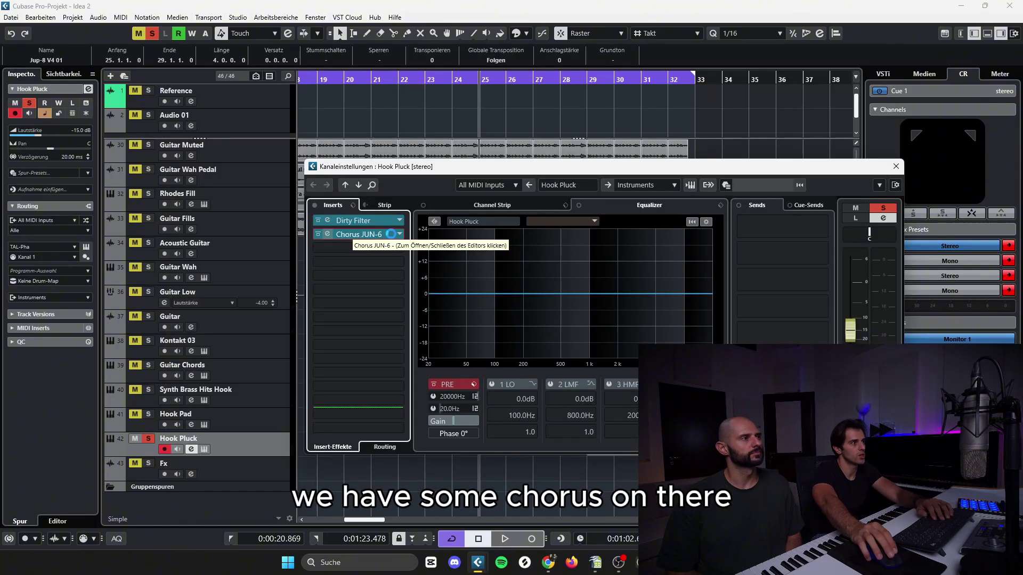
Step: Inspect the Chorus JUN-6 and Dirty Filter inserts on the Hook Pluck track
left_click(362, 235)
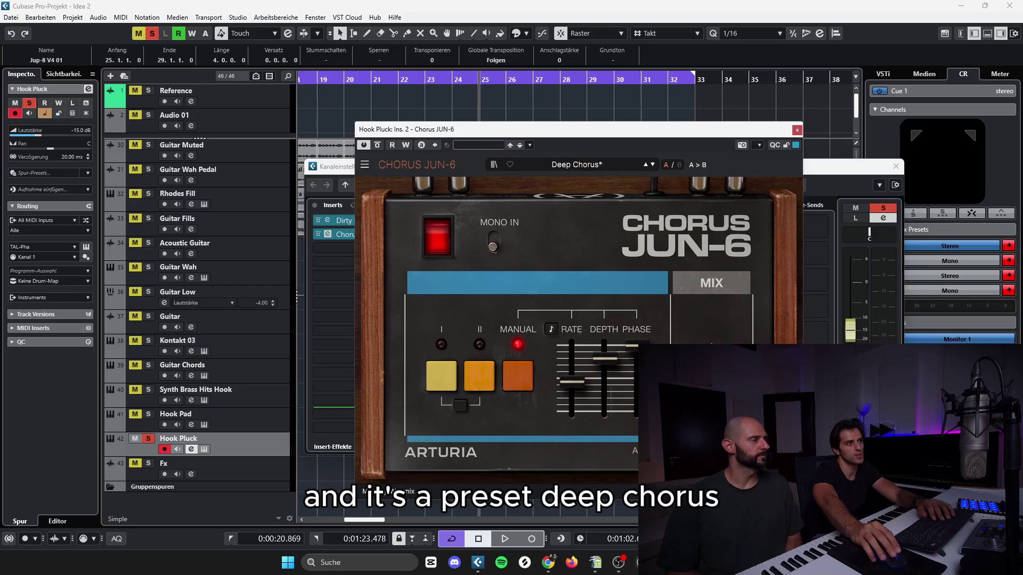
left_click(797, 130)
left_click(343, 221)
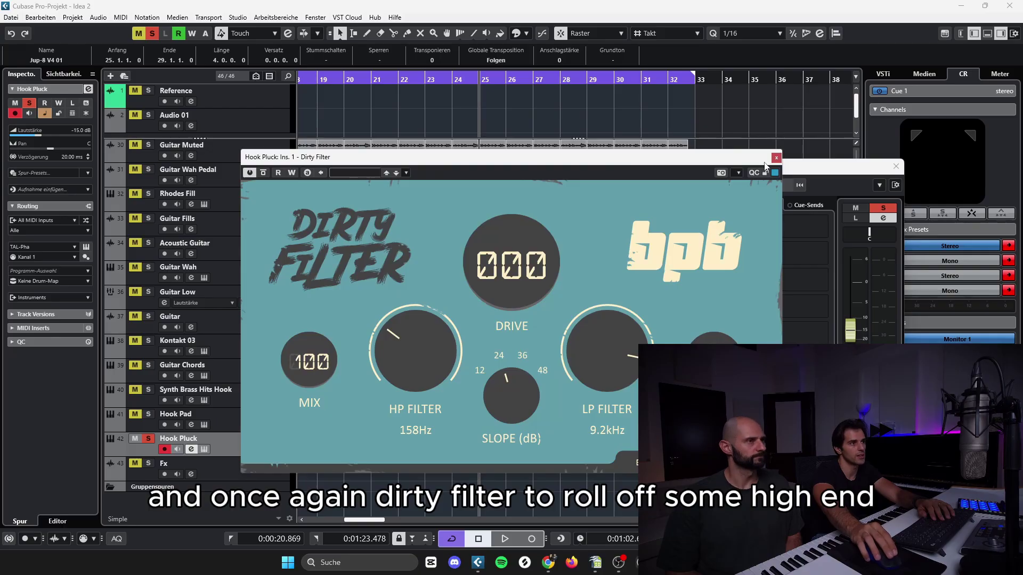
Step: Play the soloed Hook Pad track from bar 25 and review its TAL-U-No-LX instrument preset
left_click(132, 416)
key("space")
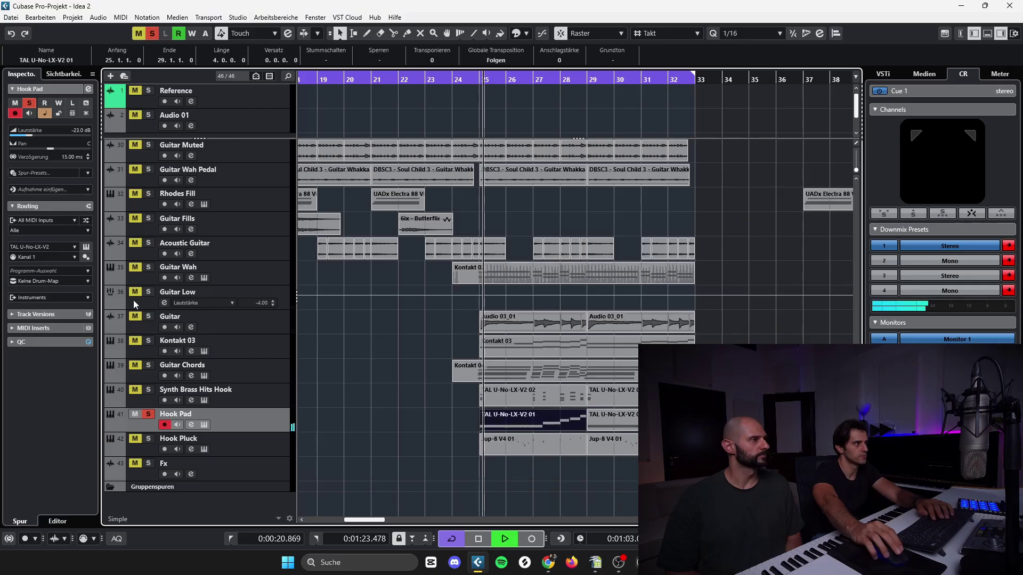
key("space")
left_click(85, 248)
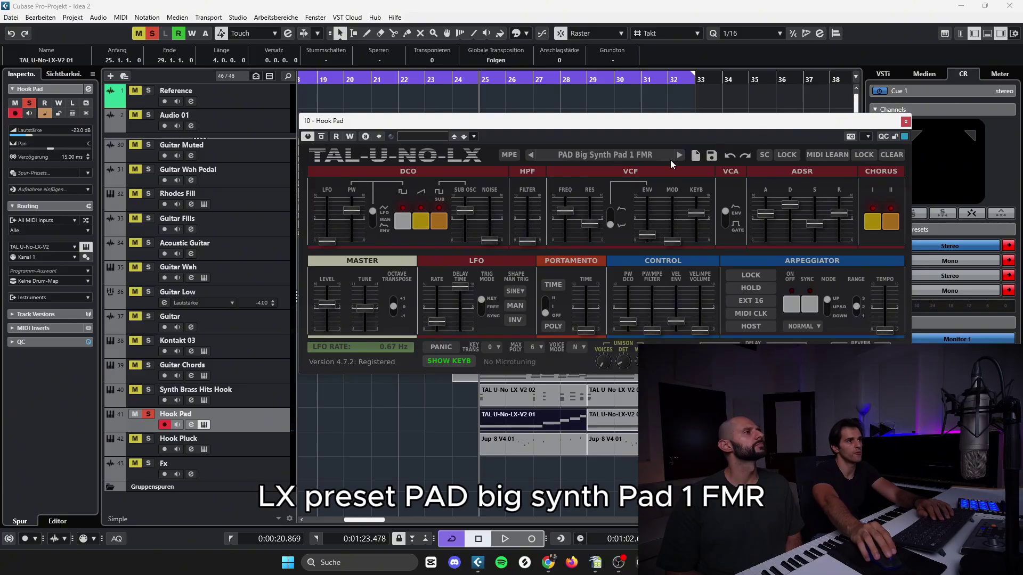
left_click(905, 122)
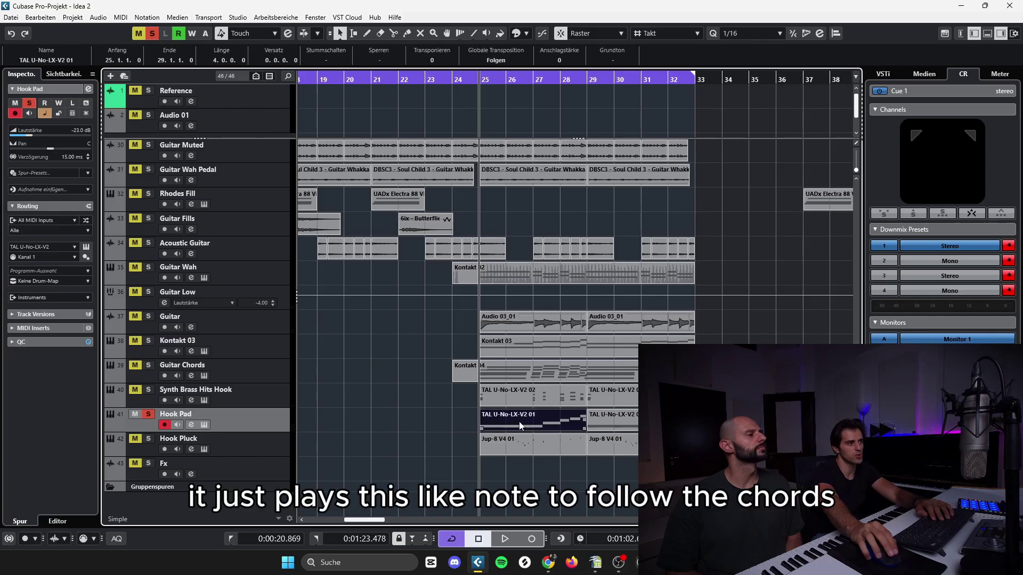
Step: Open the Hook Pad clip in the key editor and examine its sustained first note and the rising notes from bar 27
double_click(549, 418)
left_click_drag(346, 440, 306, 341)
left_click_drag(187, 347, 275, 384)
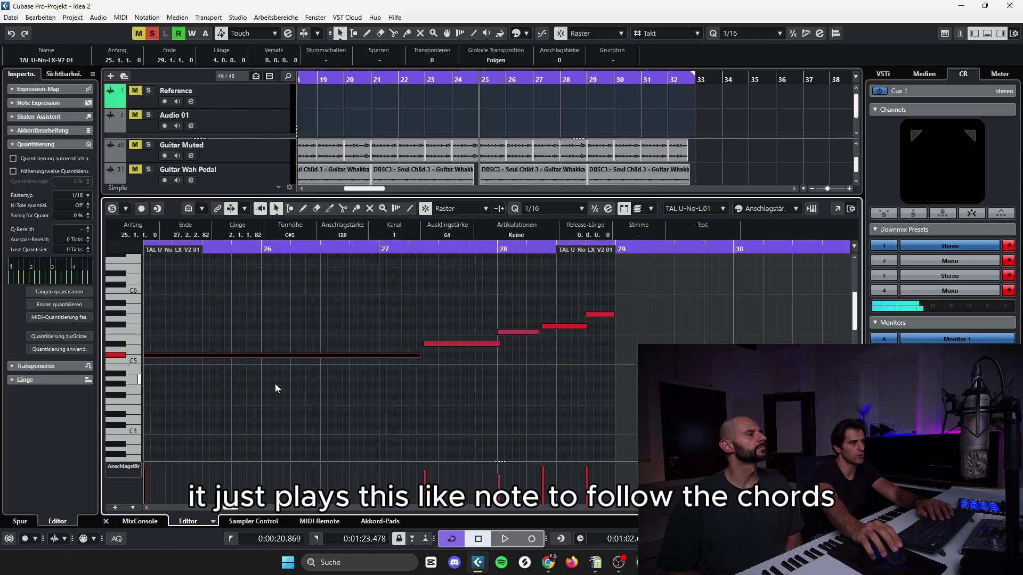
scroll(350, 413, "up", 3)
left_click_drag(458, 411, 567, 348)
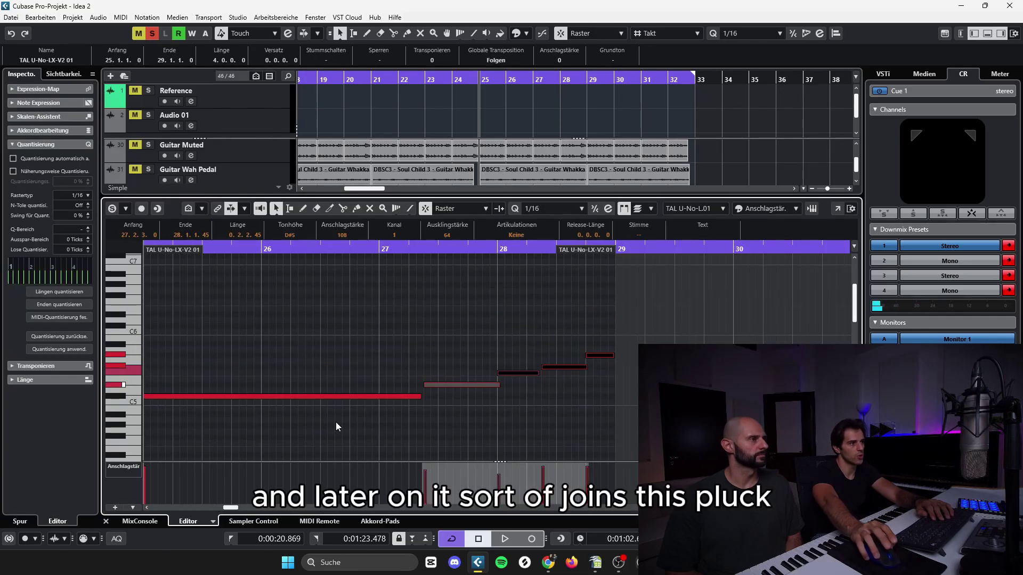
left_click(105, 522)
Step: Compare the Hook Pad and Hook Pluck clips from bar 25 and play both tracks together
left_click(558, 443)
double_click(557, 421)
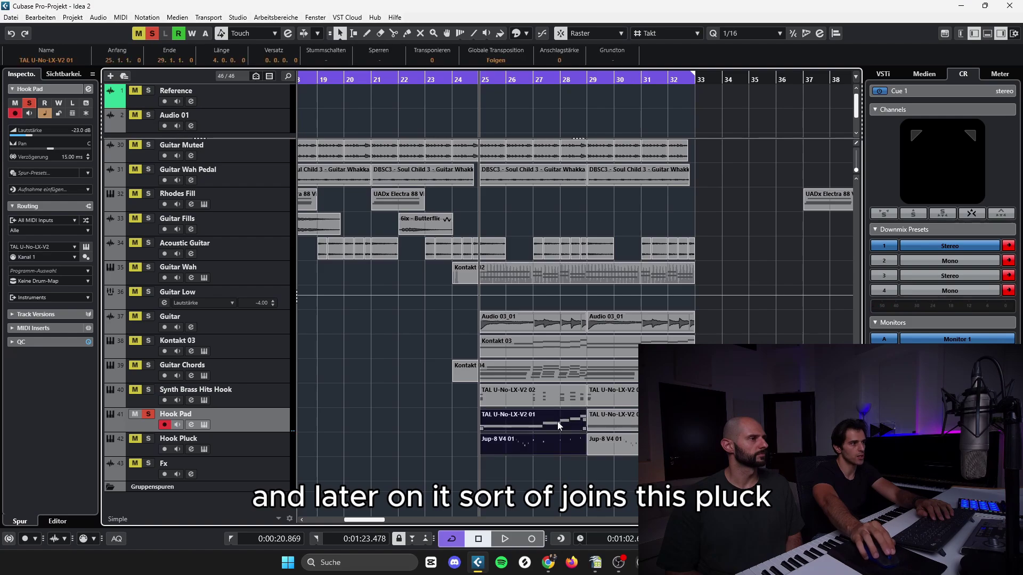
left_click_drag(441, 426, 618, 336)
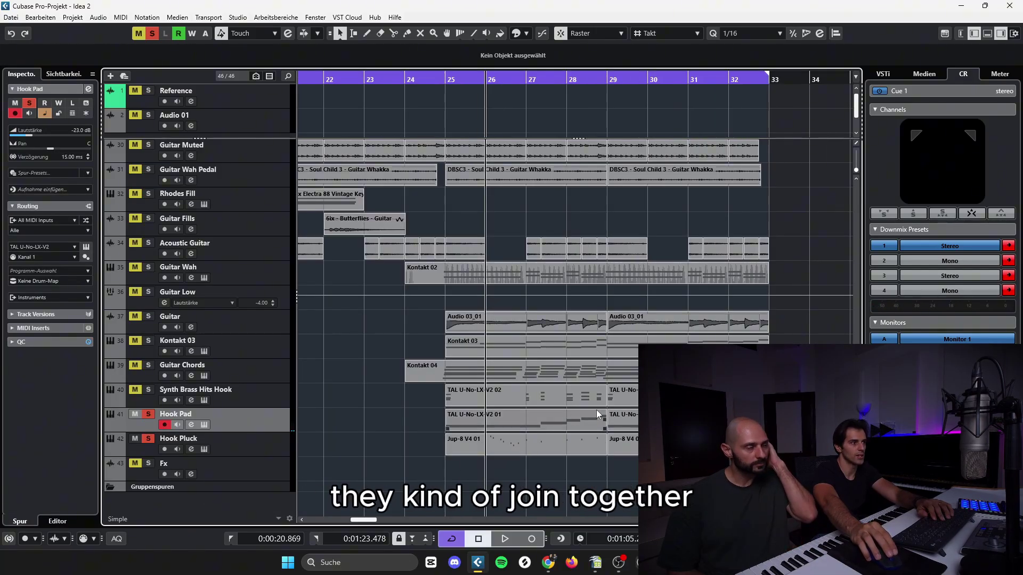
key("space")
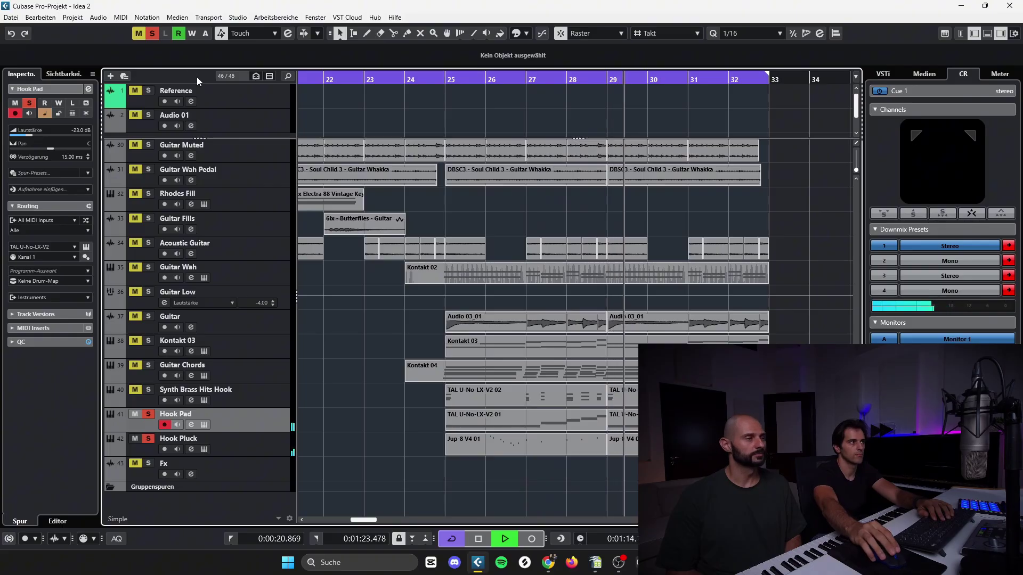
key("space")
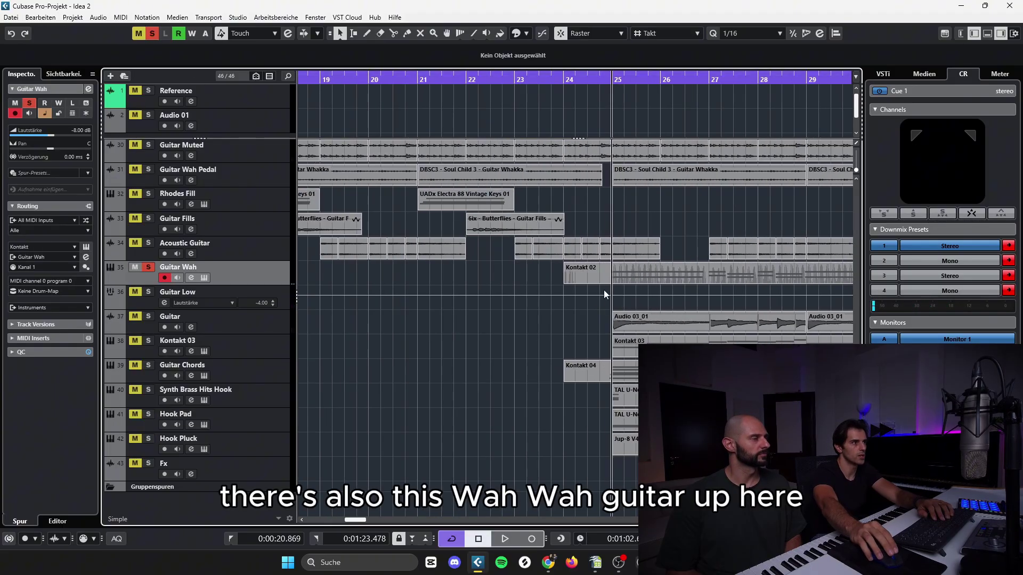
Step: Play the soloed Guitar Wah track from bar 25 and open its Kontakt 02 clip in the key editor
left_click(596, 274)
key("space")
left_click(853, 292)
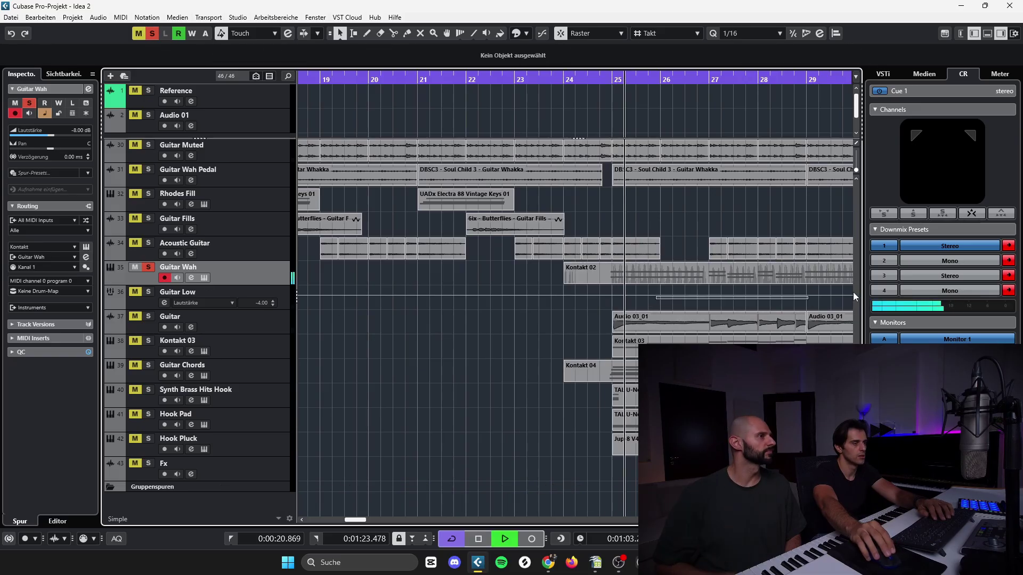
double_click(759, 267)
key("space")
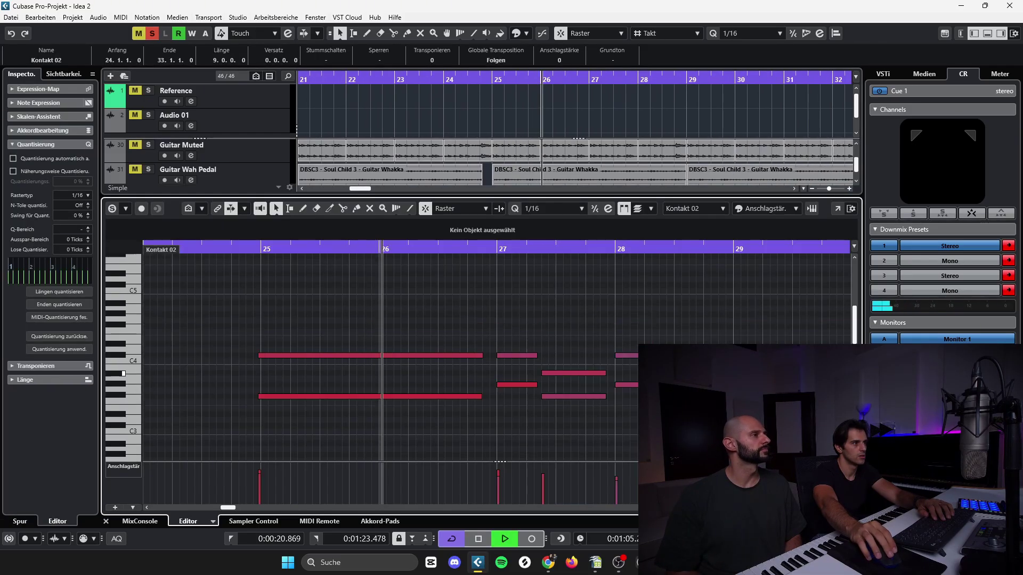
Step: Examine the two-note intervals in the Guitar Wah clip from bar 25 through bar 28
left_click(451, 333)
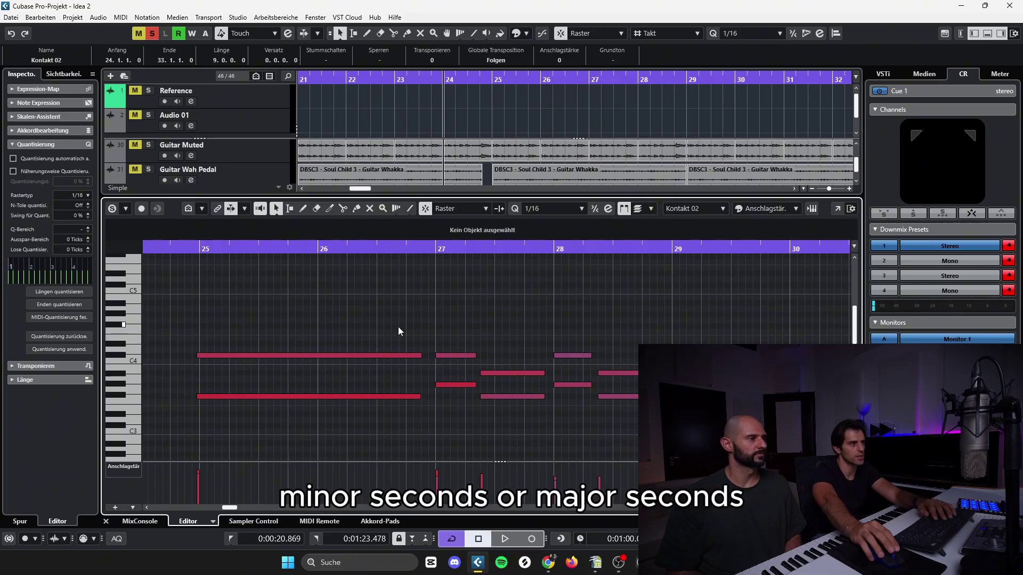
left_click_drag(344, 310, 604, 424)
left_click(524, 471)
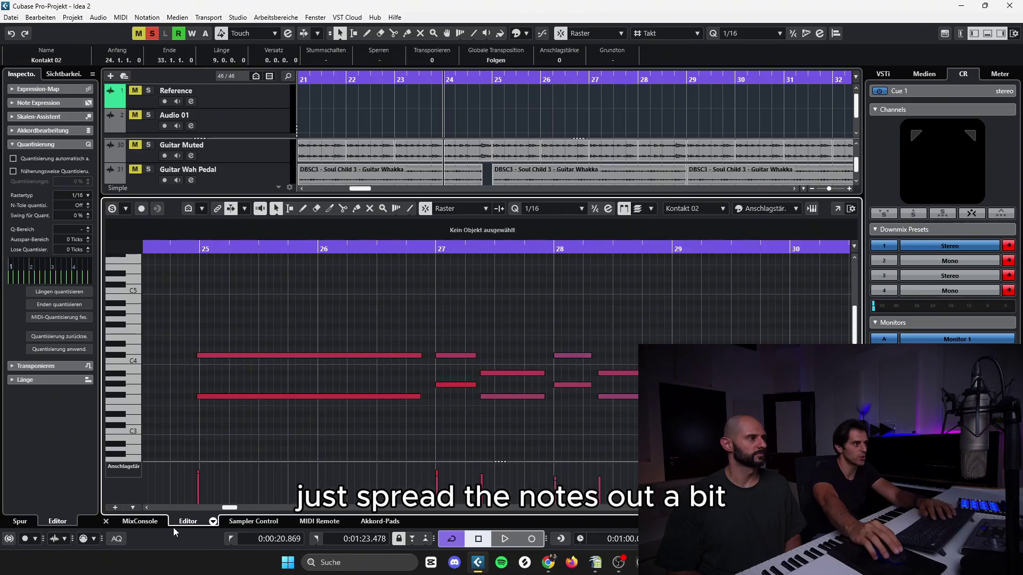
Step: Close the key editor and review the Guitar Wah's Super-Fly Mod-Wheel Wah Guitar preset in Kontakt
left_click(106, 521)
left_click(86, 248)
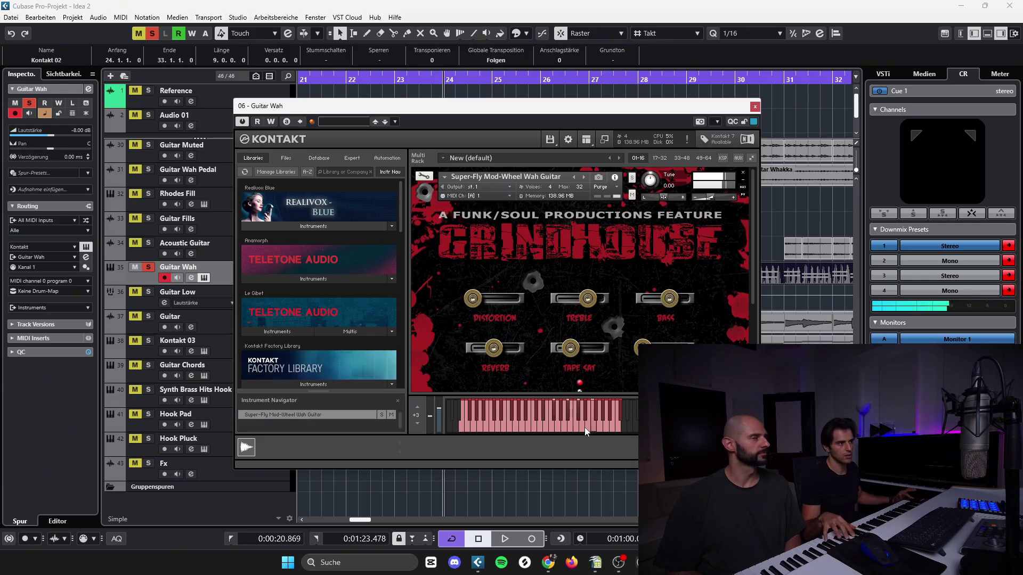
left_click(753, 107)
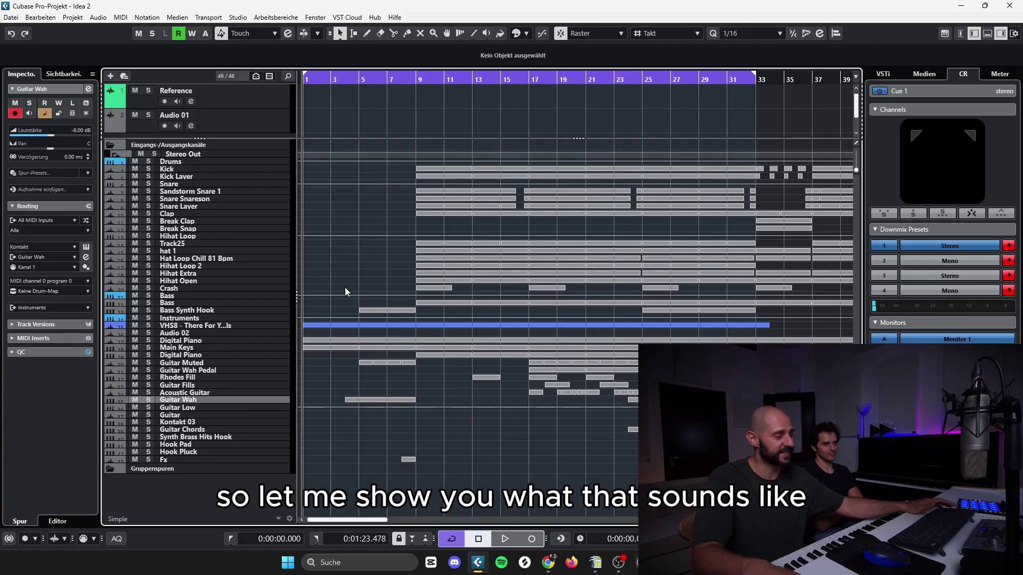
Step: Play the full arrangement from bar 1 with all tracks unmuted
key("space")
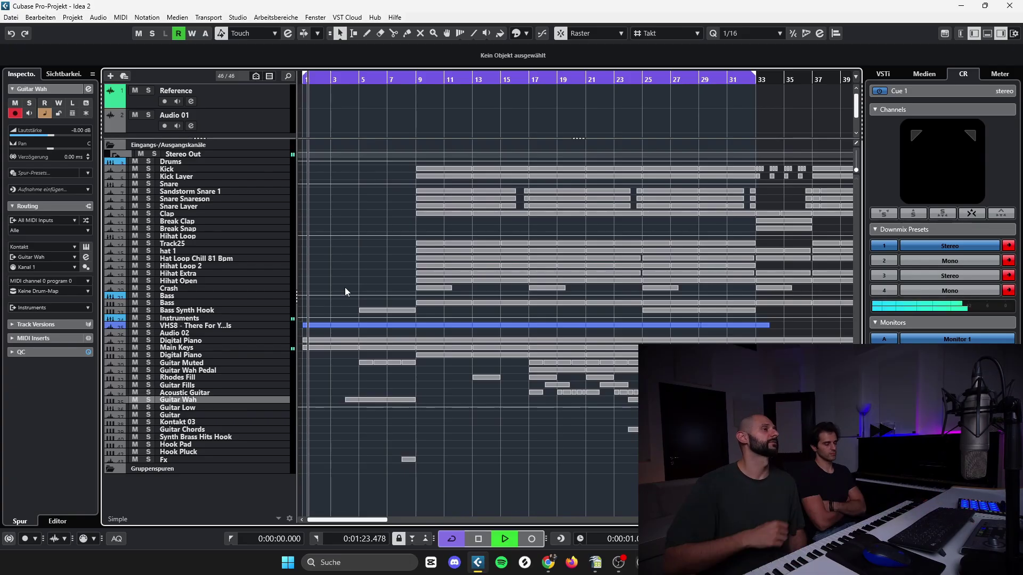